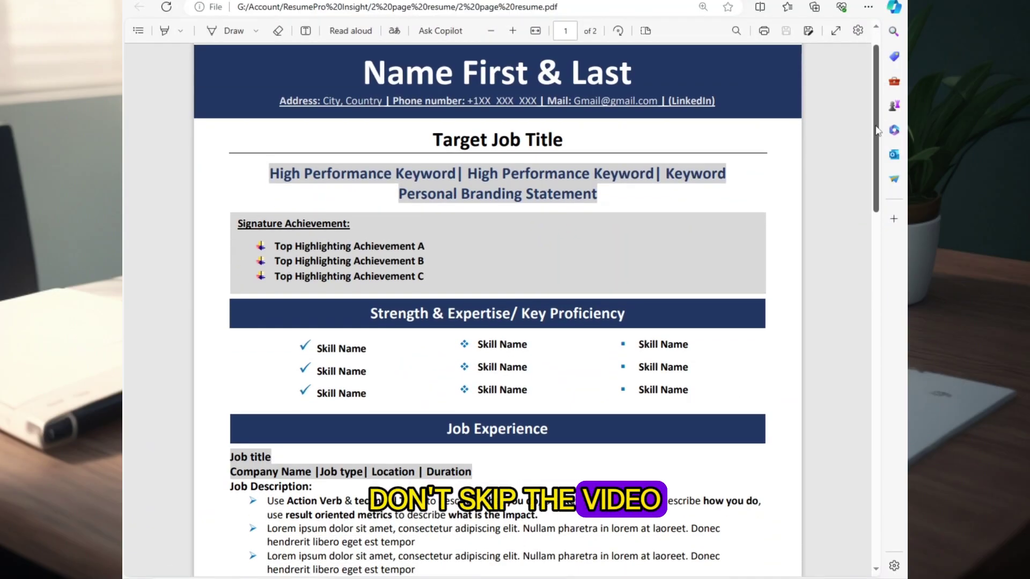
Step: Scroll through the sample resume PDF in Edge, then open the Two Page Resume (Resume Pro Insight) document in Word
left_click_drag(879, 132, 869, 453)
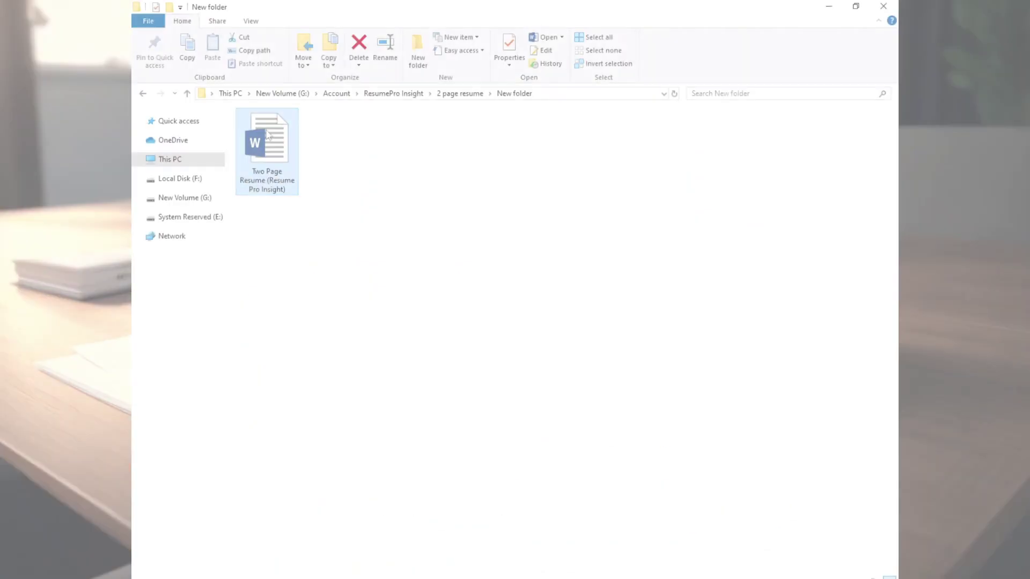
double_click(277, 151)
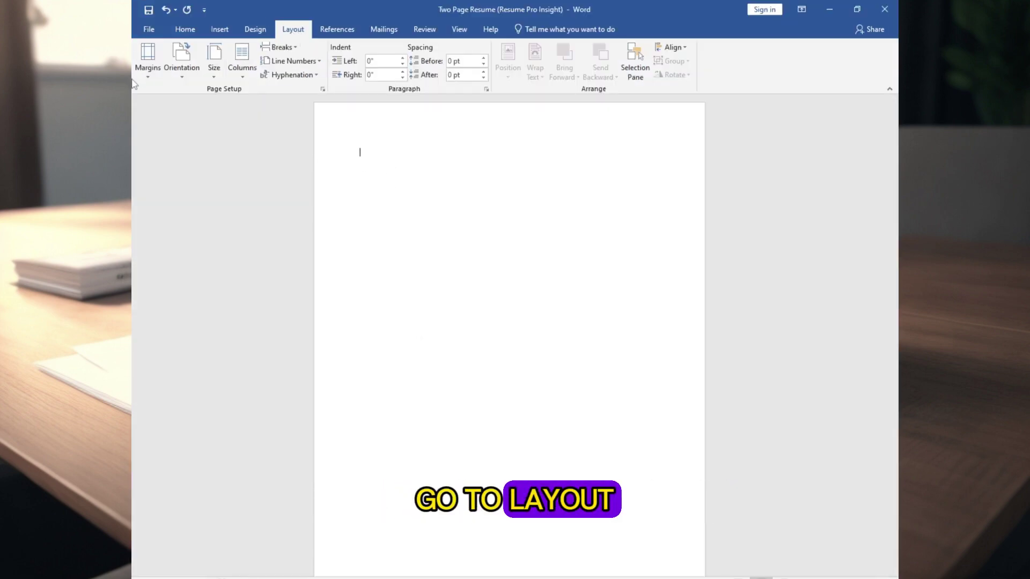
Step: Give the page Narrow 0.5" margins and A4 paper size
left_click(148, 59)
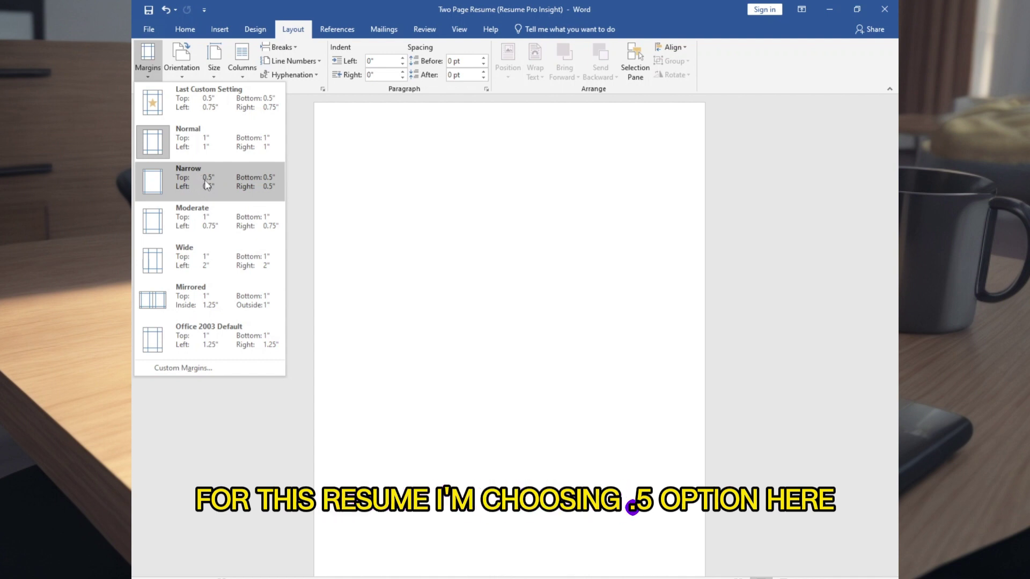
left_click(207, 185)
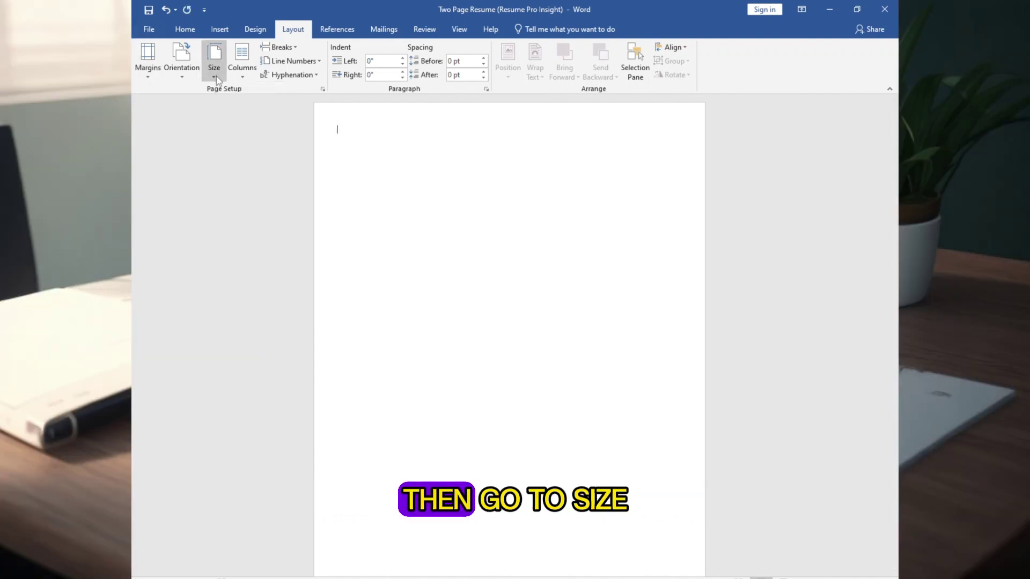
left_click(216, 79)
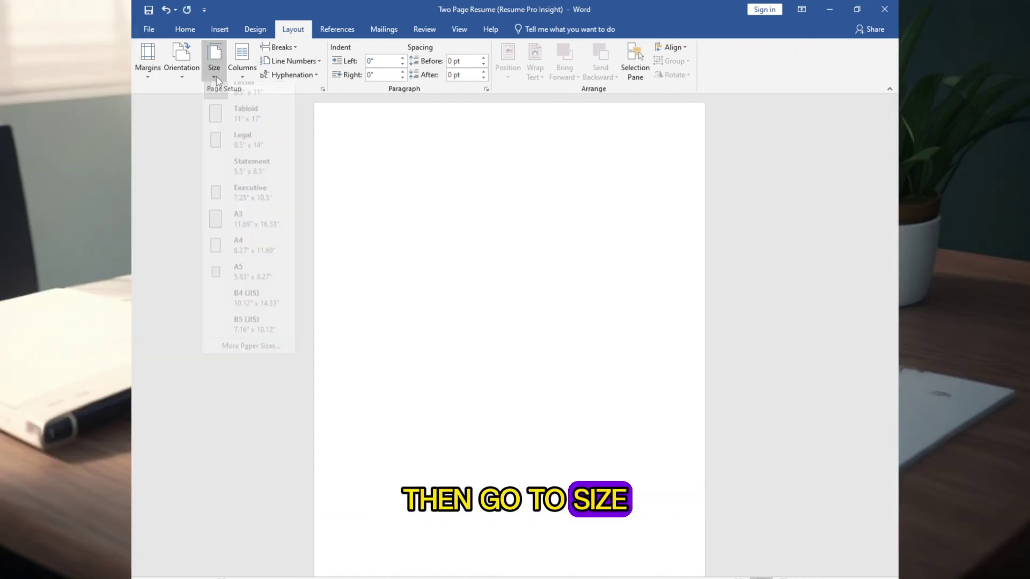
left_click(239, 251)
left_click(182, 30)
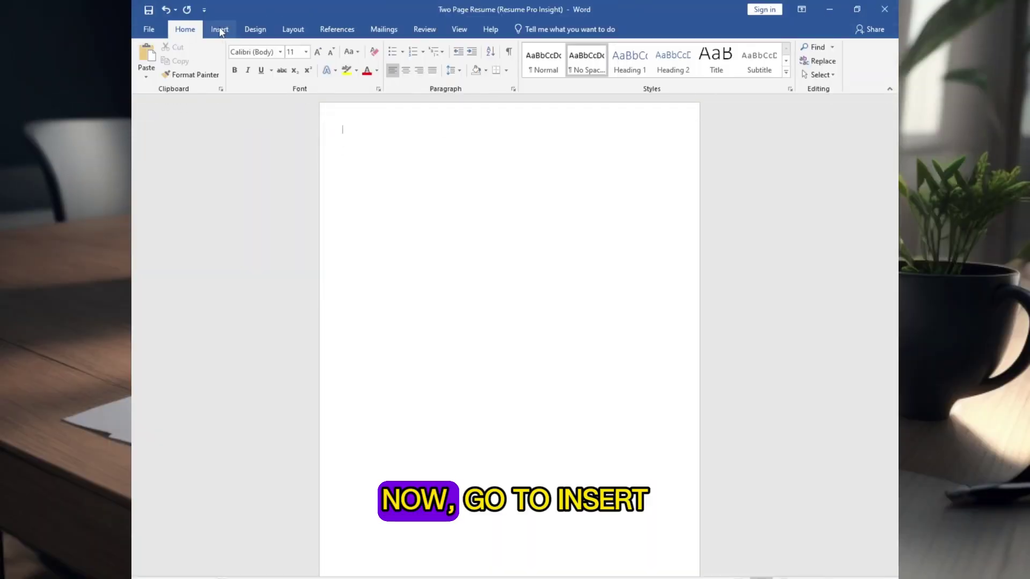
Step: Draw a text box across the page top, 1" tall and 8.25" wide
left_click(219, 31)
left_click(264, 76)
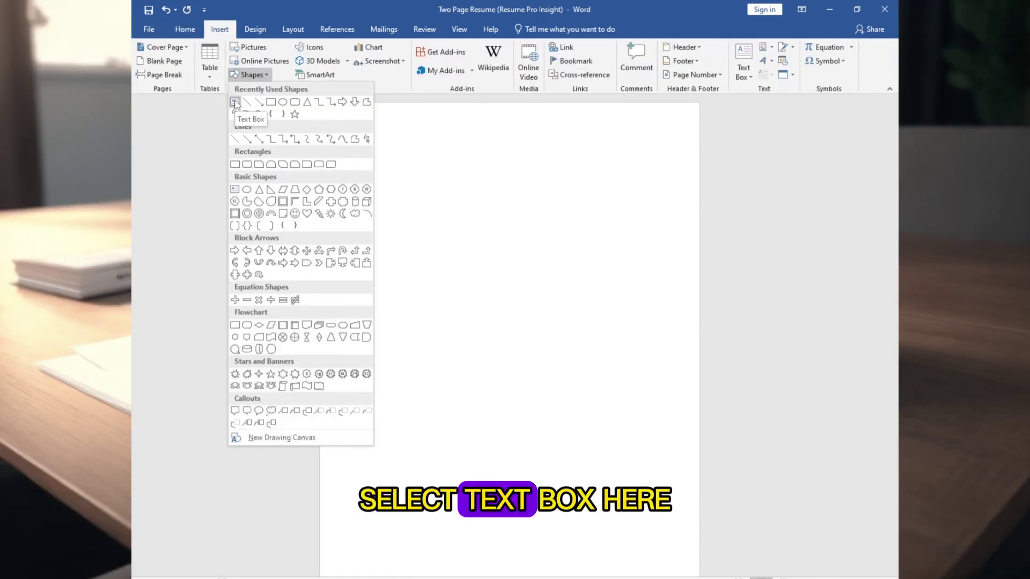
left_click(235, 104)
left_click_drag(342, 131, 674, 184)
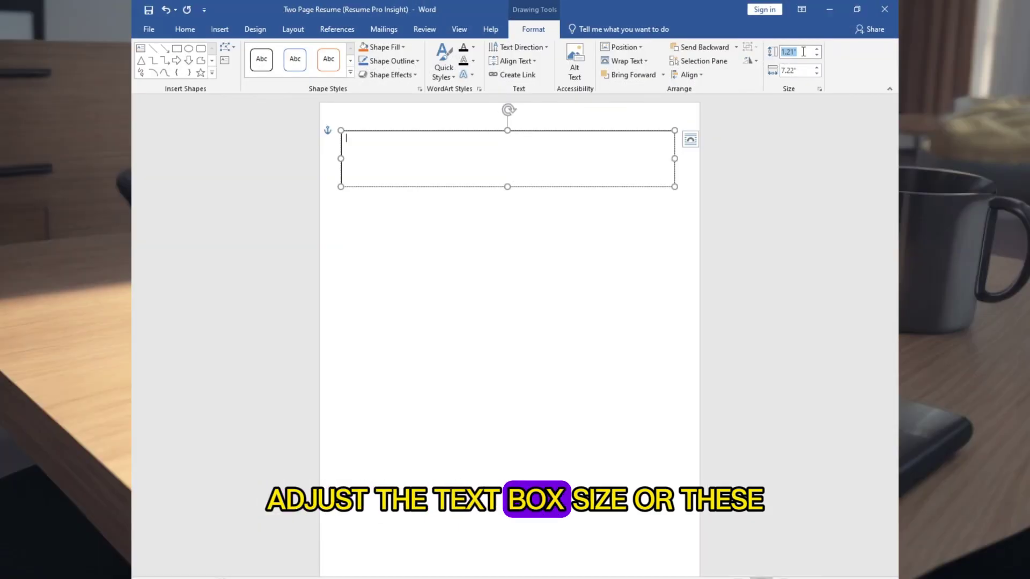
type("1")
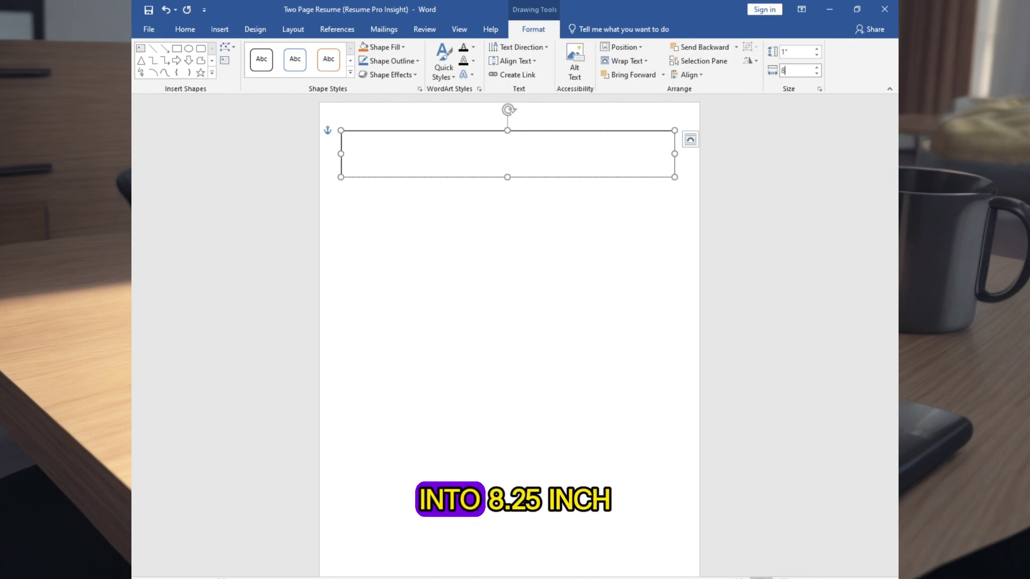
key("Return")
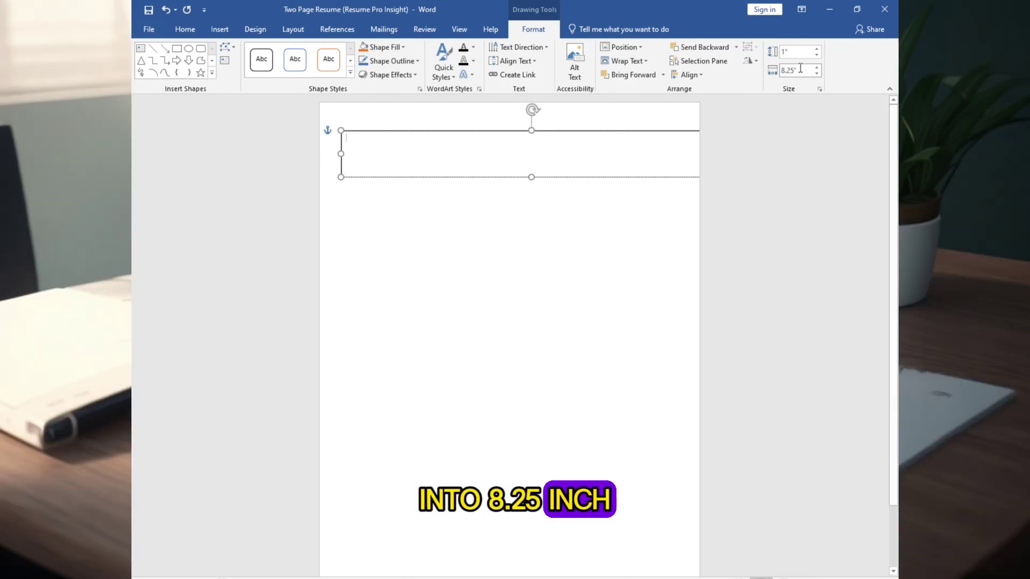
Step: Fill the banner dark navy blue and remove its outline
left_click(396, 49)
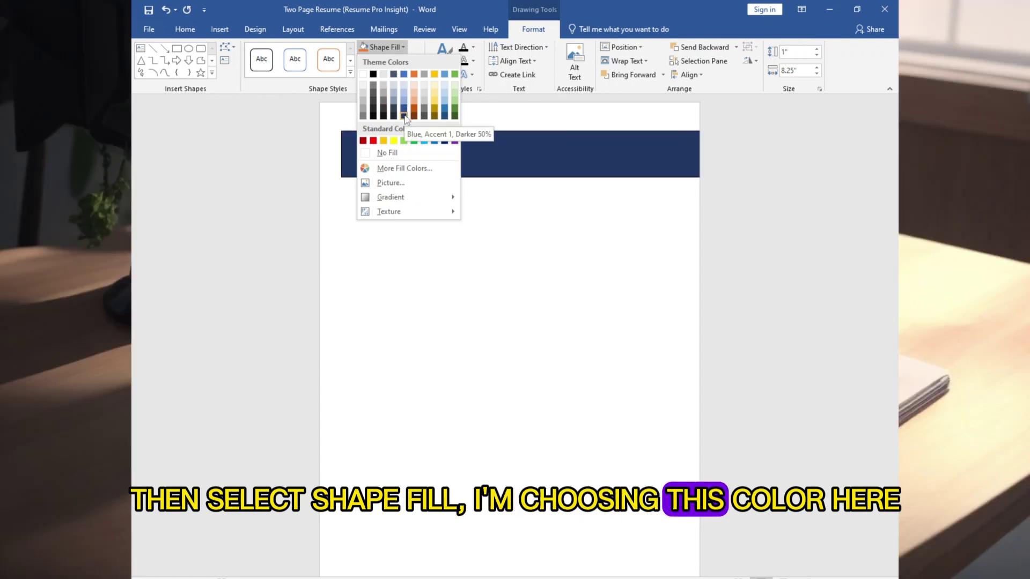
left_click(404, 116)
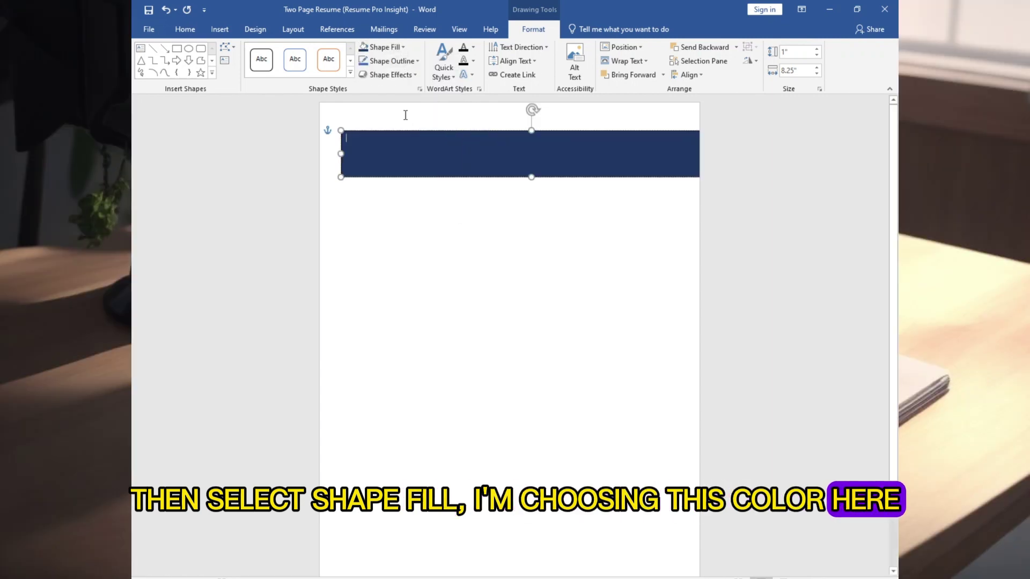
left_click(395, 63)
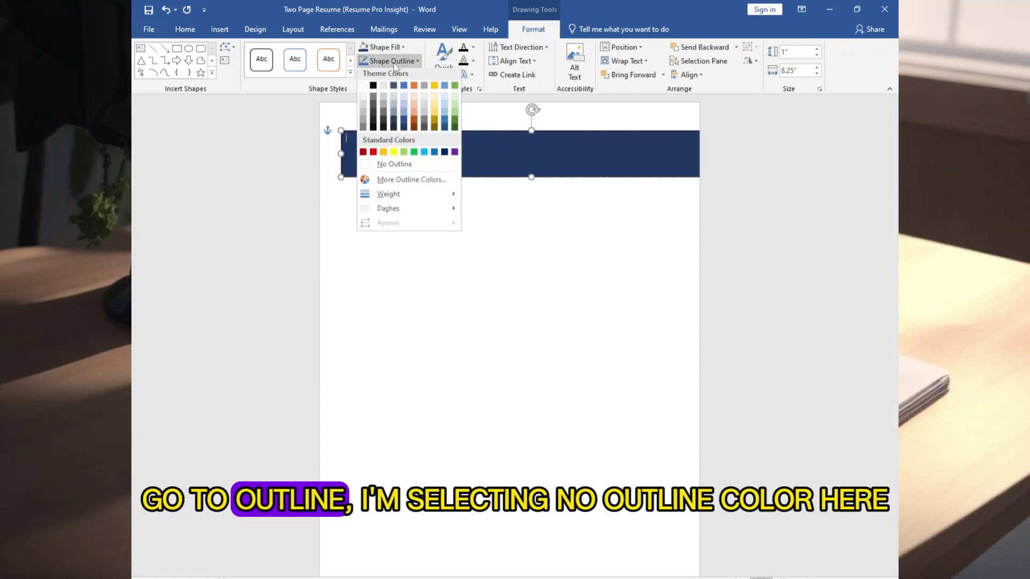
left_click(409, 167)
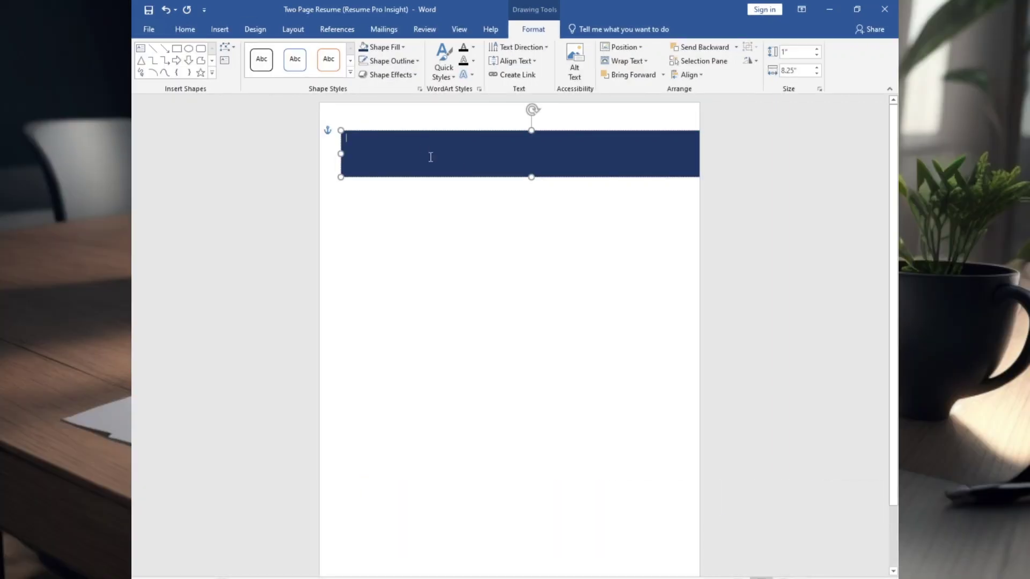
left_click(185, 29)
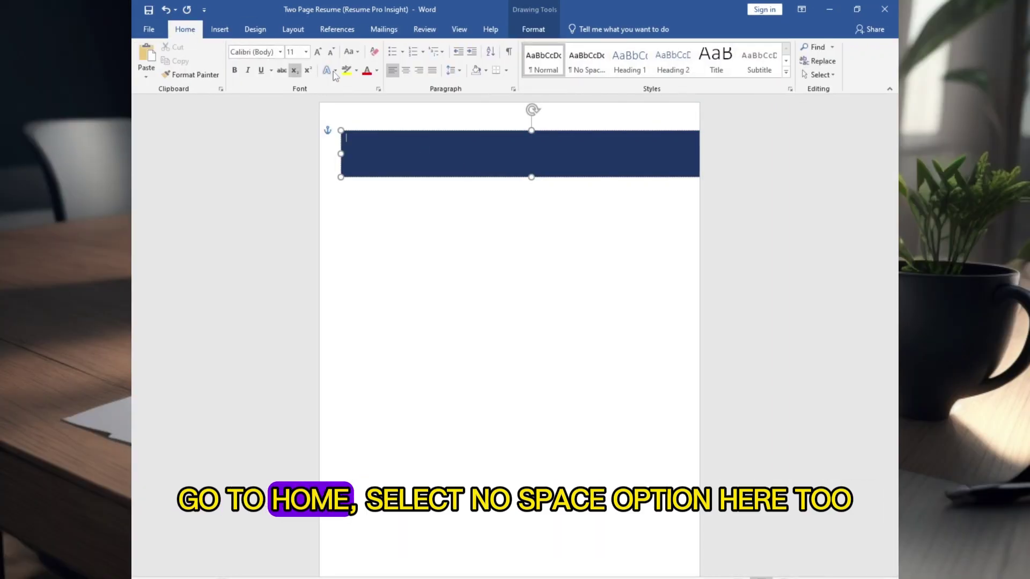
Step: Paste the Name First & Last placeholder in No Spacing style and enlarge it to 36 pt
left_click(594, 67)
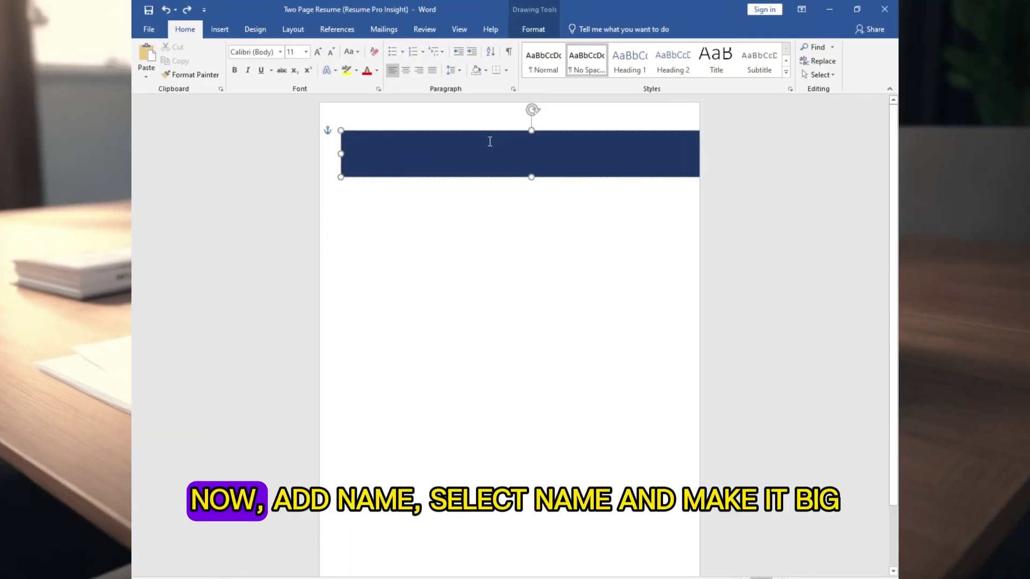
type("Name First & Last")
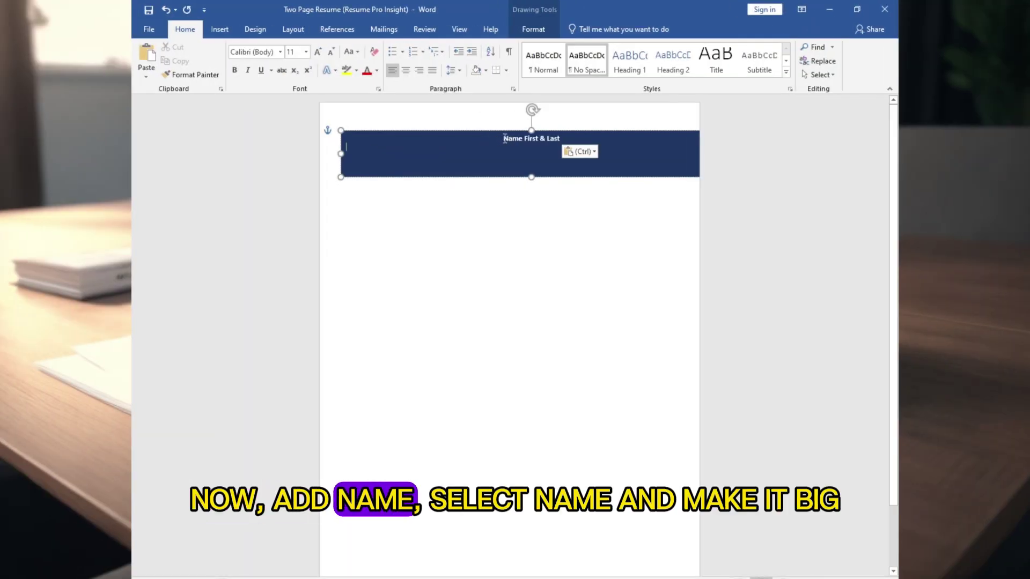
left_click_drag(504, 138, 560, 140)
left_click(305, 51)
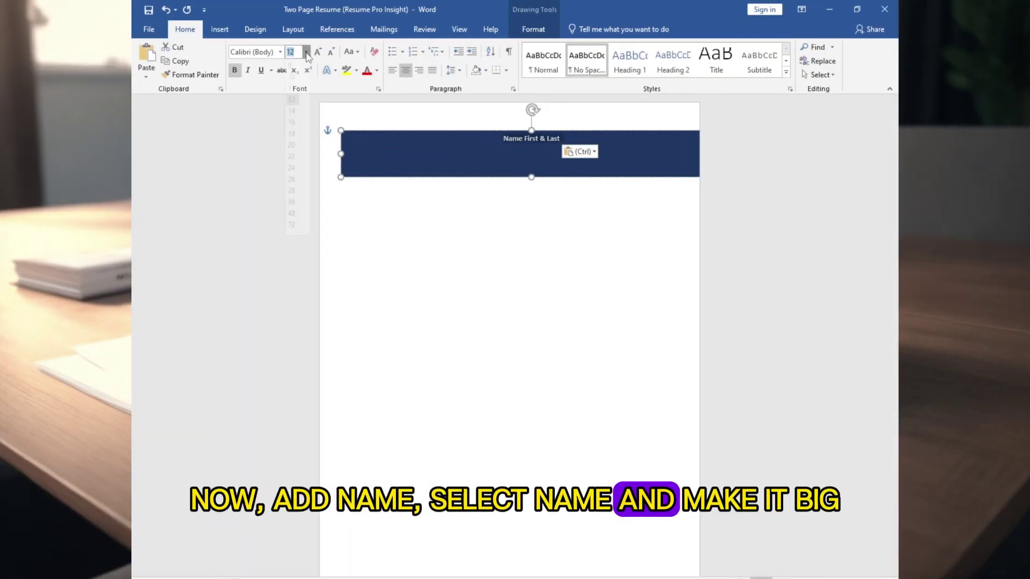
left_click(291, 202)
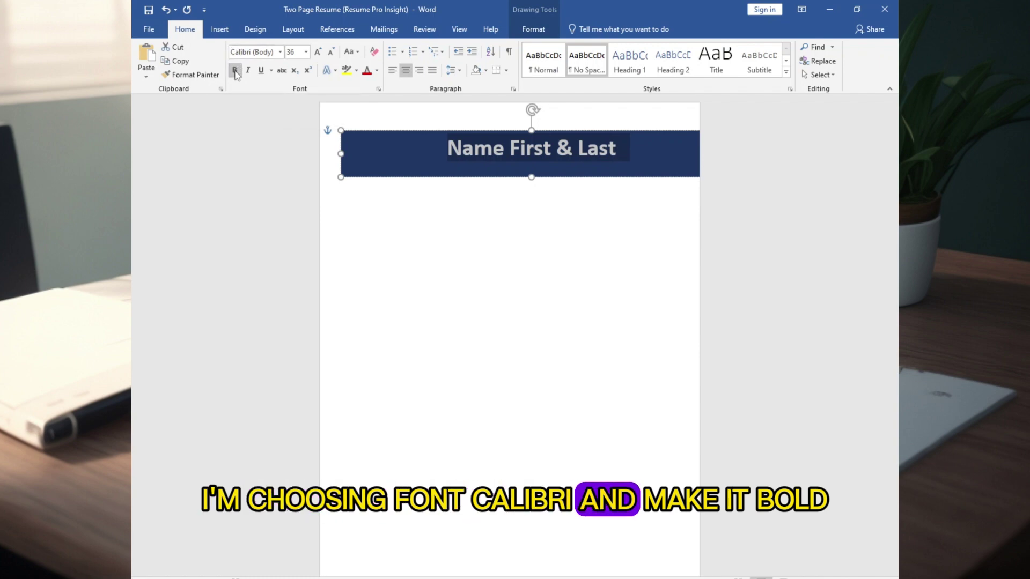
Step: Add the contact line below the name, bold its labels, and align the banner to the page's left edge
left_click(414, 164)
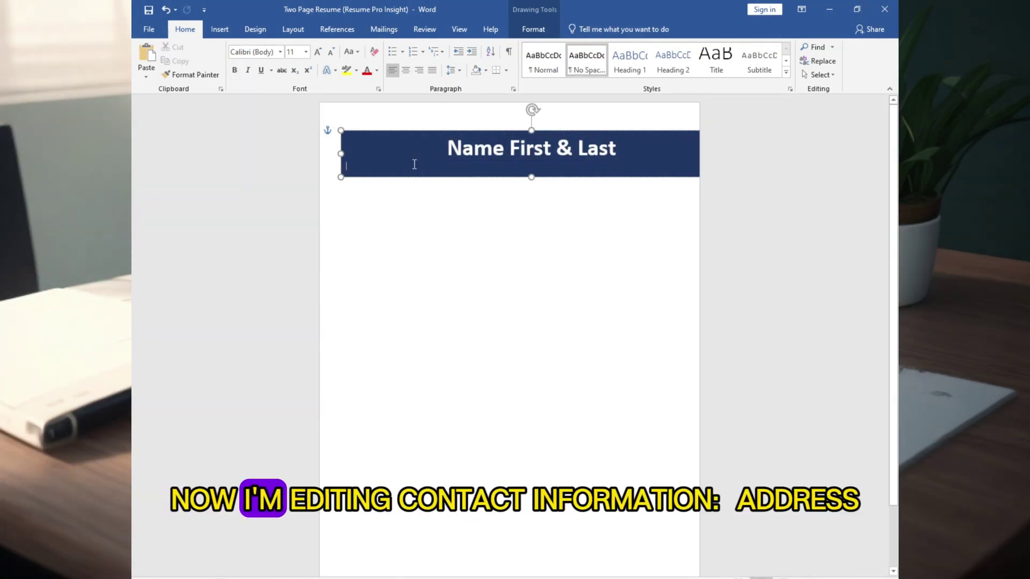
key("ctrl+v")
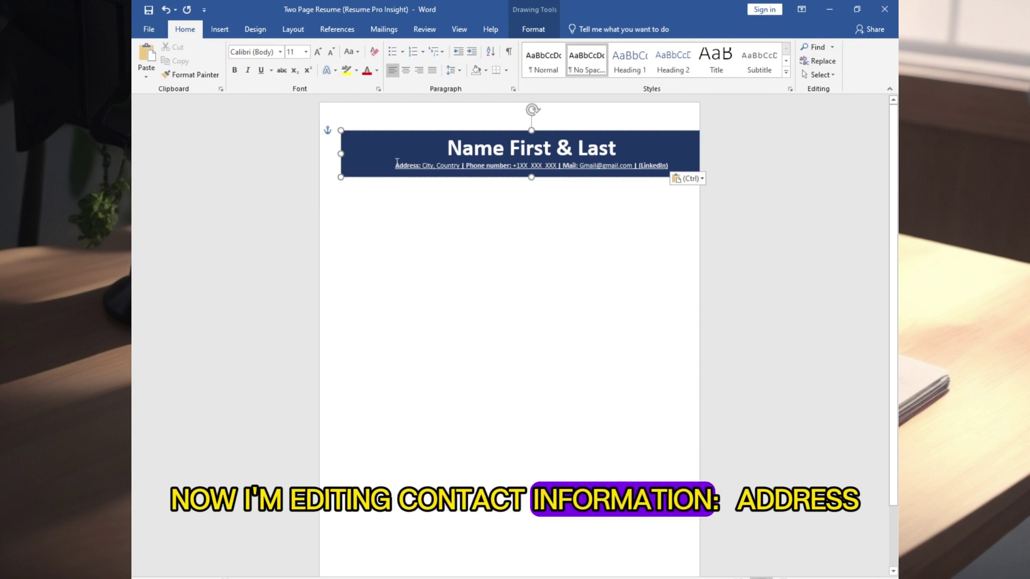
left_click_drag(424, 165, 511, 166)
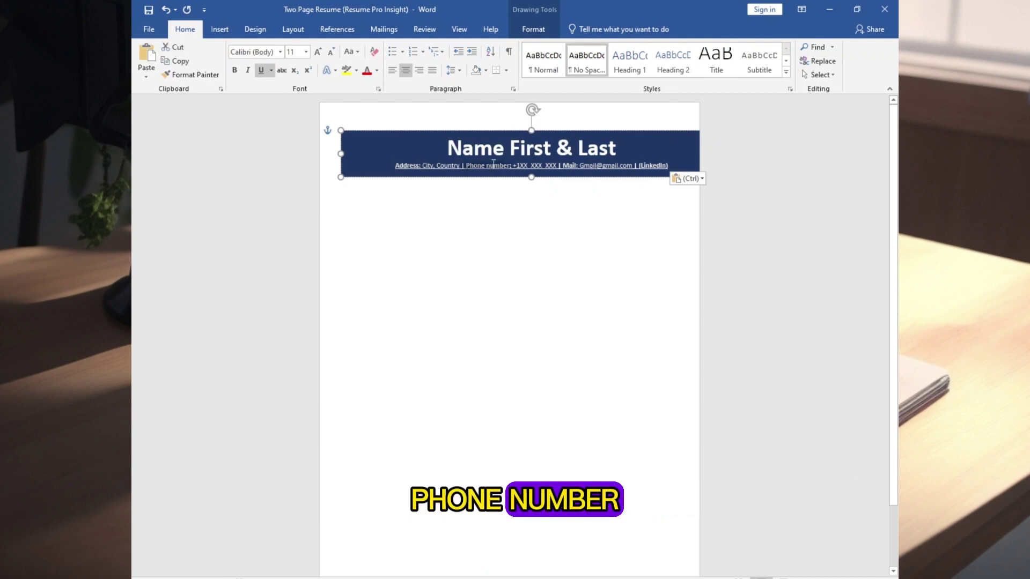
left_click(575, 165)
double_click(575, 165)
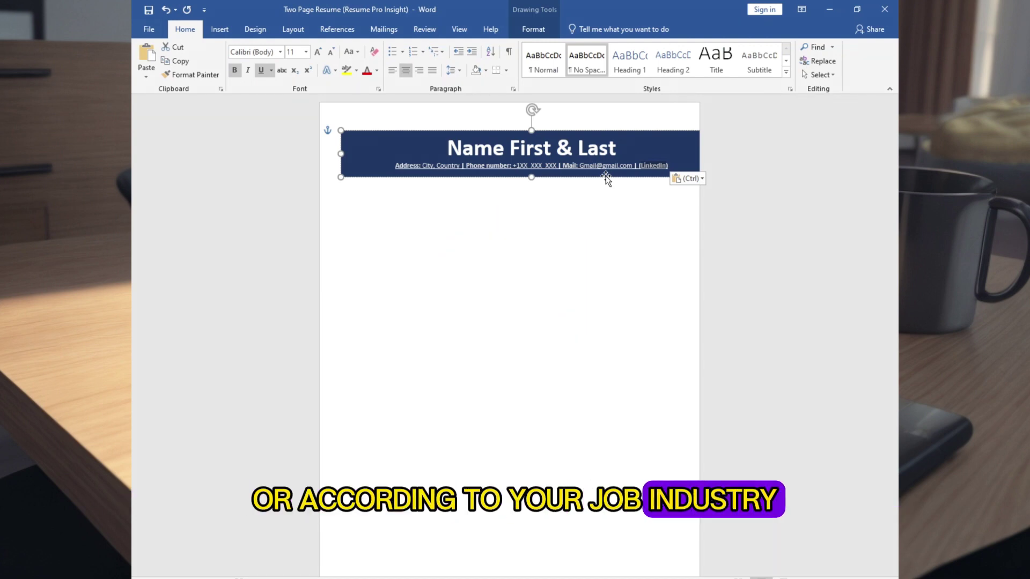
mouse_move(606, 177)
left_mouse_down()
mouse_move(510, 106)
mouse_move(526, 126)
mouse_move(351, 107)
mouse_move(368, 154)
left_mouse_up()
Step: Add blank lines below the banner, extending the document onto a second page
left_click(348, 129)
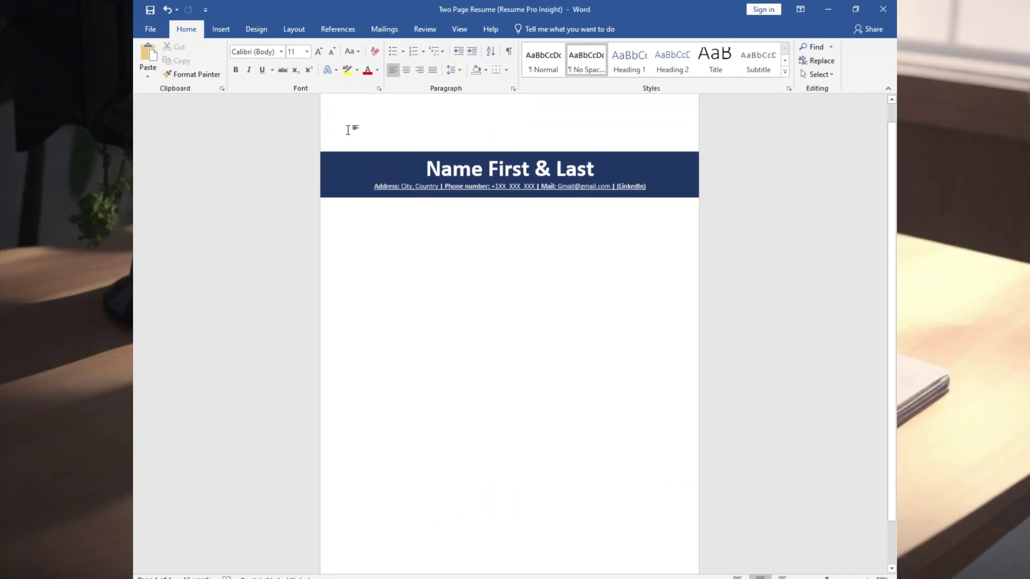
key("Return")
key("Return")
key("Return")
key("Return")
key("Return")
key("Return")
key("Return")
key("Return")
key("Return")
key("Return")
key("Return")
key("Return")
key("Return")
key("Return")
key("Return")
key("Return")
key("Return")
key("Return")
key("Return")
key("Return")
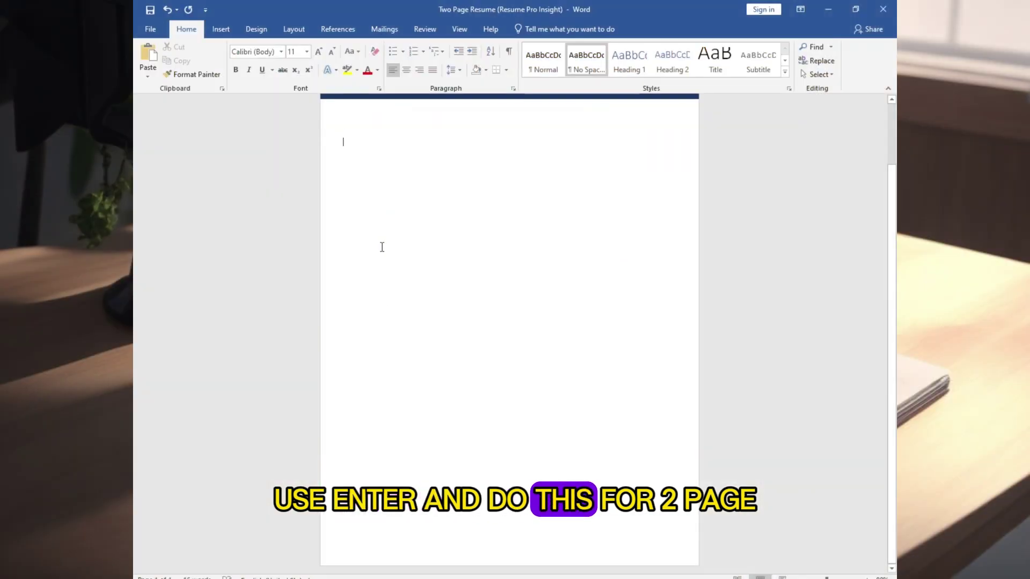
key("Return")
key("Return")
key("Return")
key("Return")
key("Return")
key("Return")
key("Return")
key("Return")
key("Return")
key("Return")
key("Return")
key("Return")
key("Return")
key("Return")
key("Return")
key("Return")
key("Return")
key("Return")
key("Return")
key("Return")
key("Return")
key("Return")
key("Return")
key("Return")
key("Return")
key("Return")
key("Return")
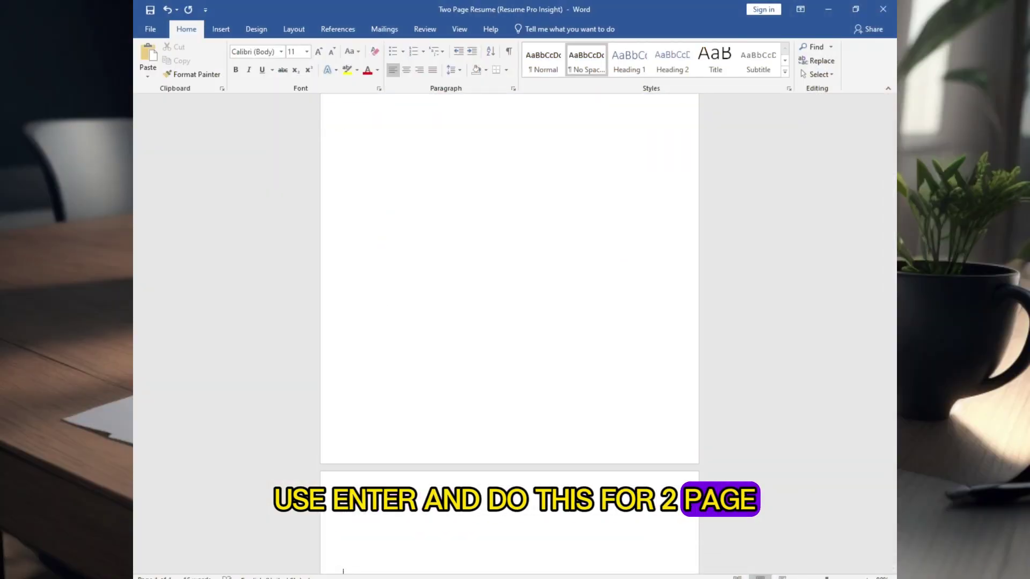
key("Return")
key("Return")
key("Return")
key("Return")
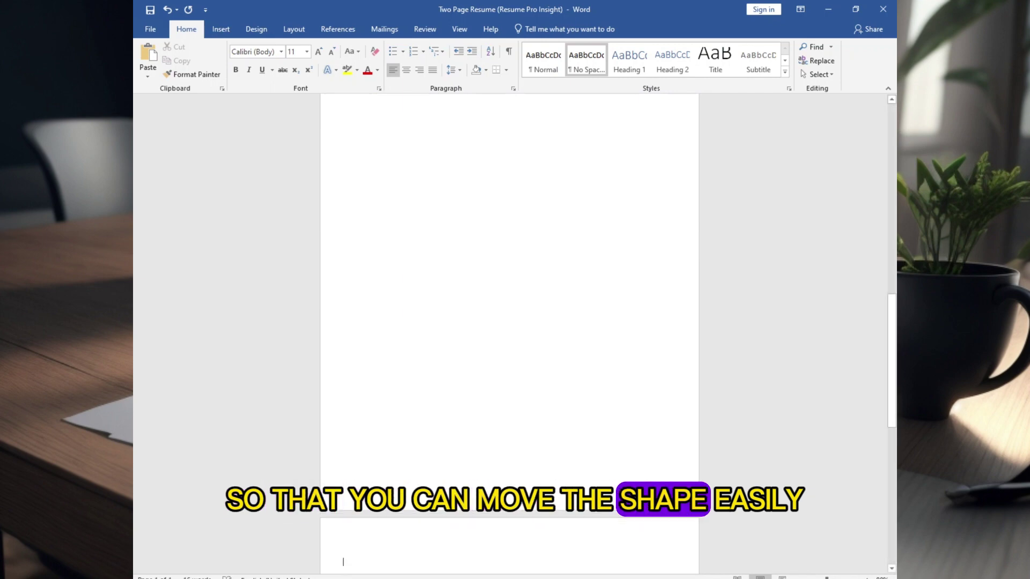
scroll(453, 179, "up", 4)
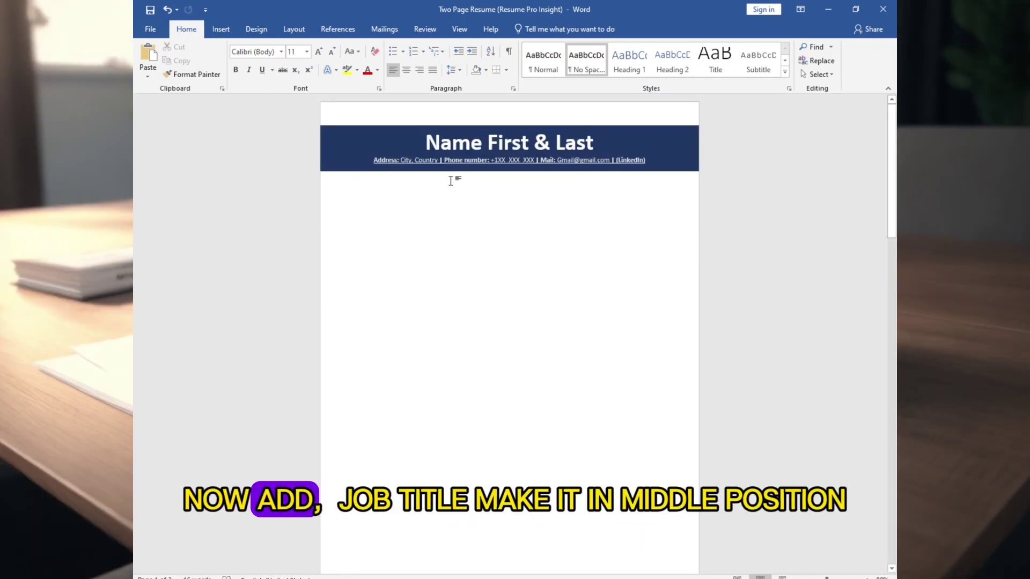
Step: Paste the Target Job Title, centre it, and give it a bottom border
type("Target Job Title")
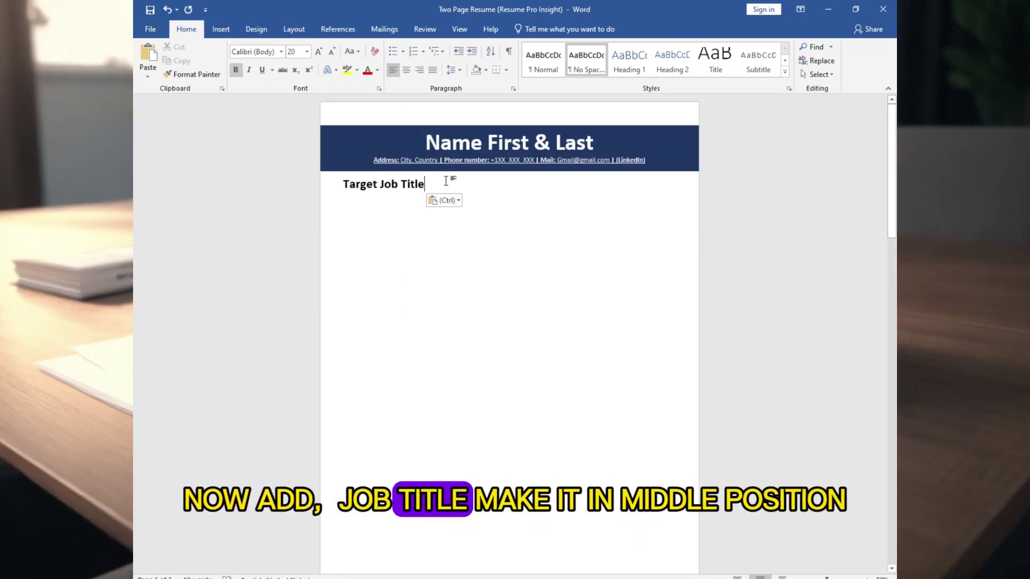
triple_click(358, 181)
key("ctrl+e")
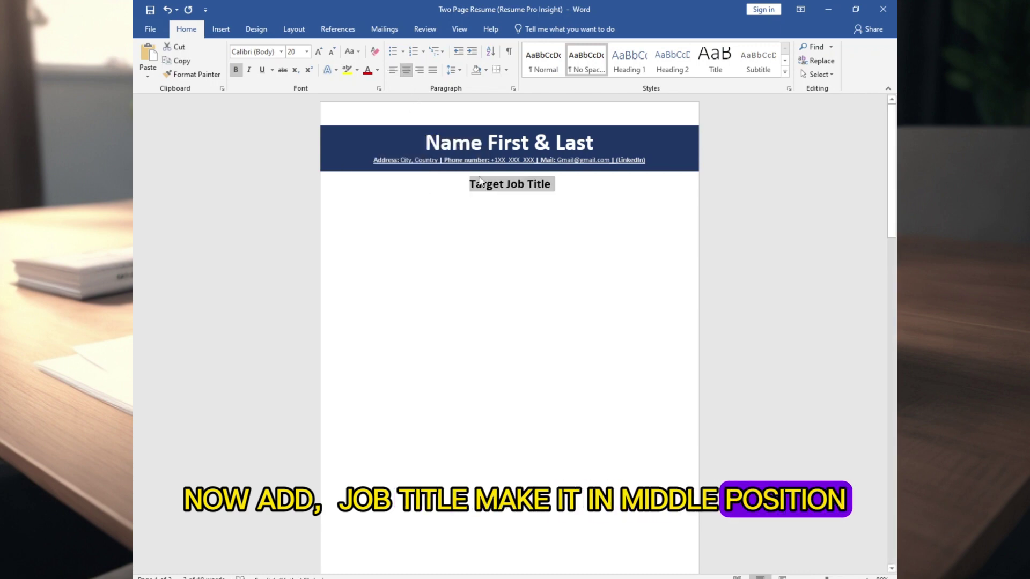
left_click(506, 70)
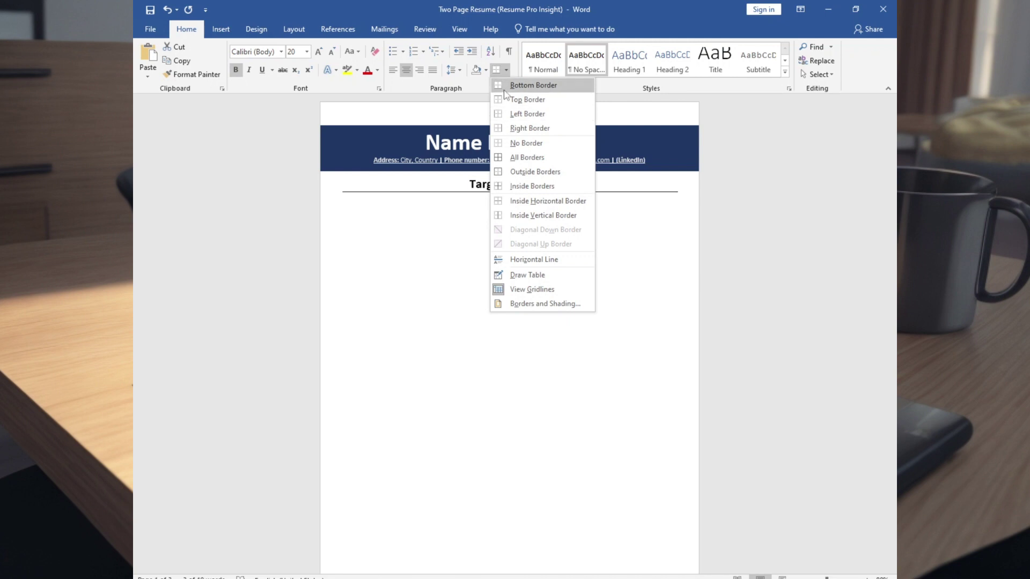
left_click(503, 89)
Step: Set the empty line beneath the title to 8 pt
left_click(491, 197)
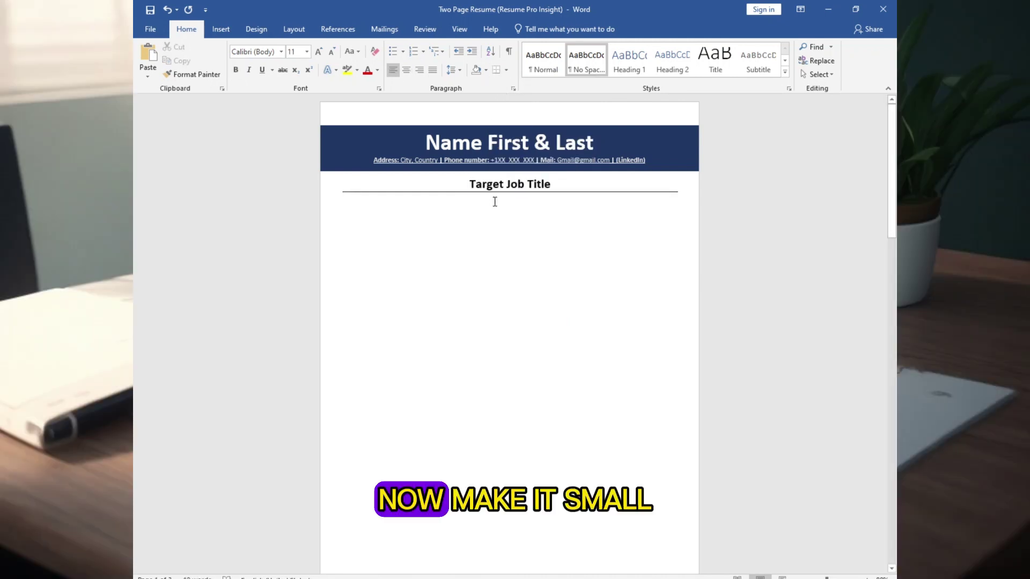
left_click(307, 53)
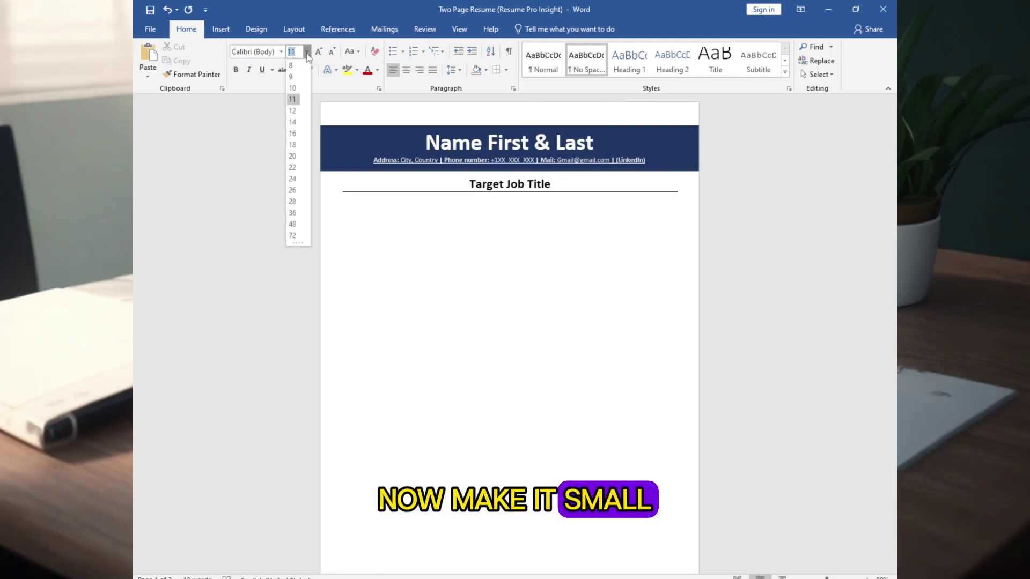
left_click(379, 201)
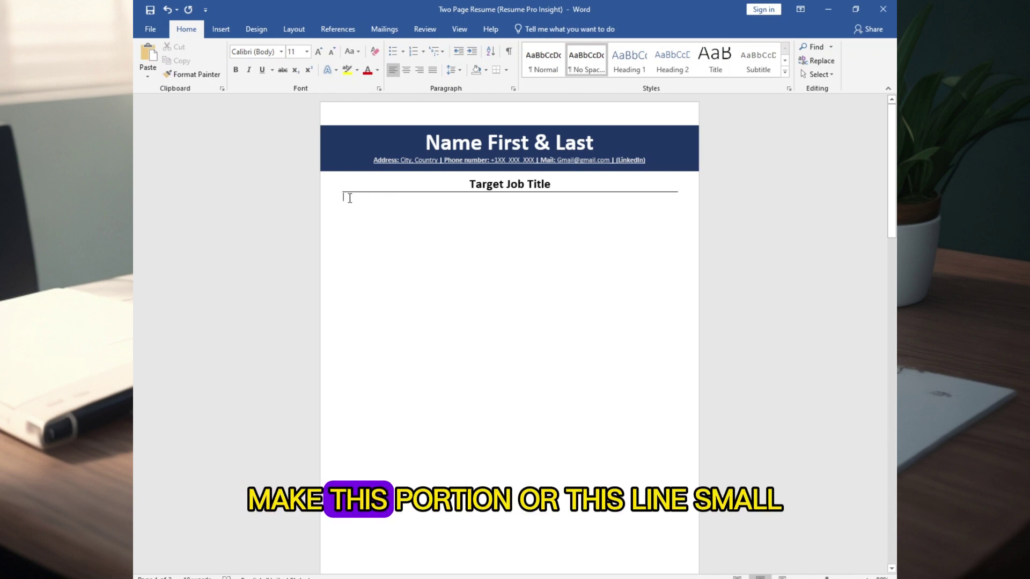
left_click_drag(345, 198, 467, 207)
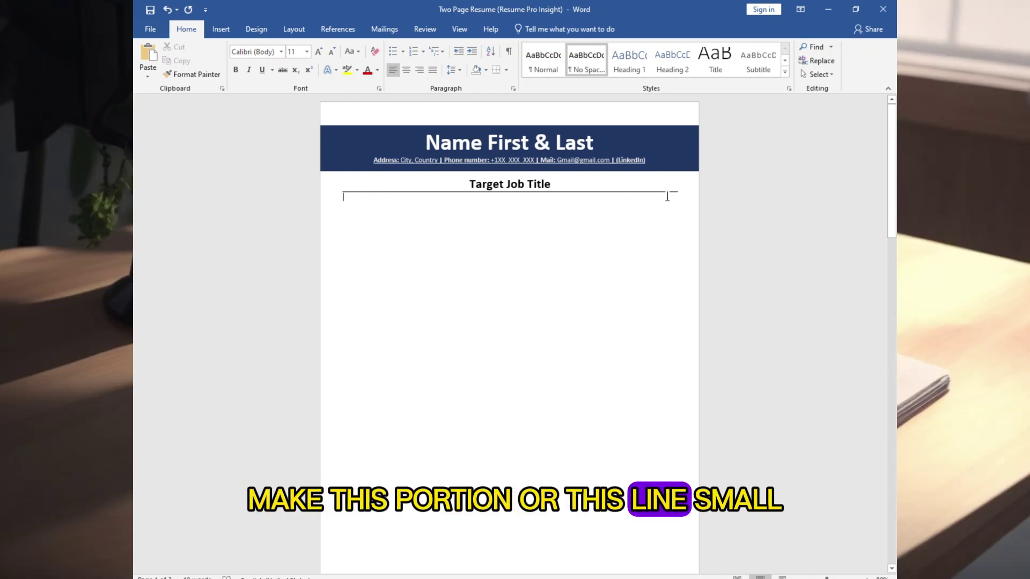
left_click(307, 51)
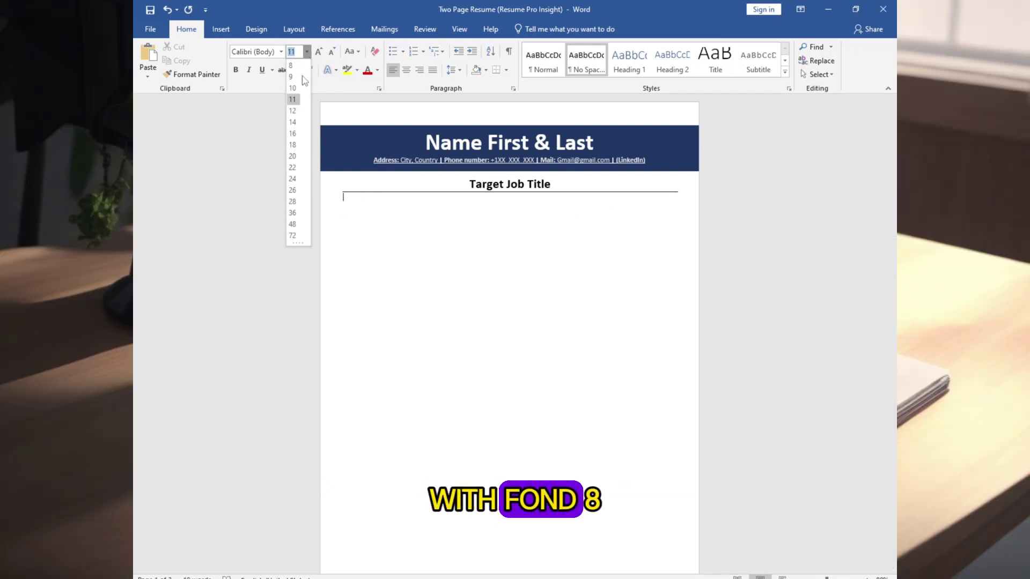
left_click(294, 66)
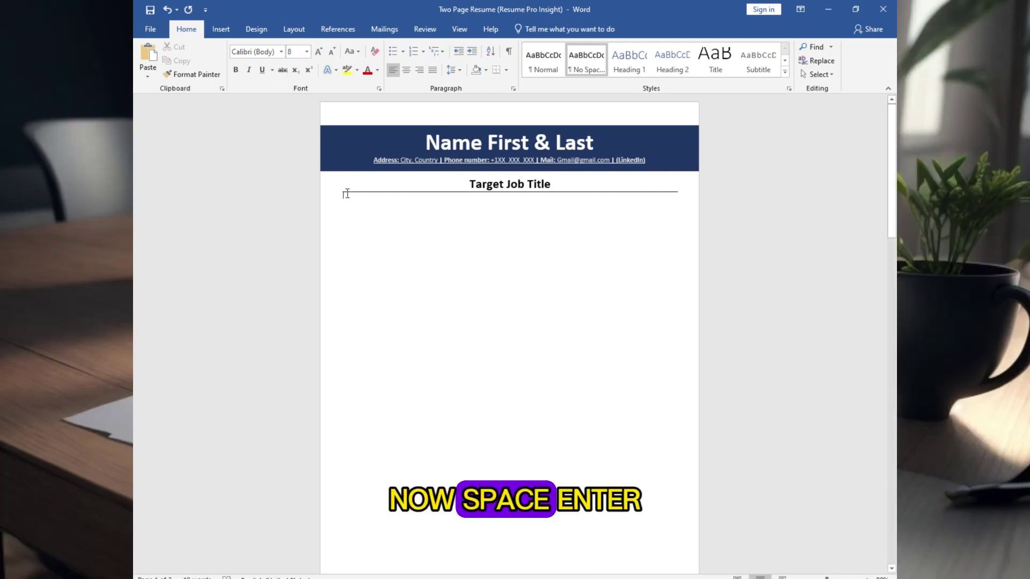
Step: Paste the High Performance Keyword lines and Personal Branding Statement, centred
key("Return")
type("High Performance Keyword| High Performance Keyword| Keyword Personal Branding Statement")
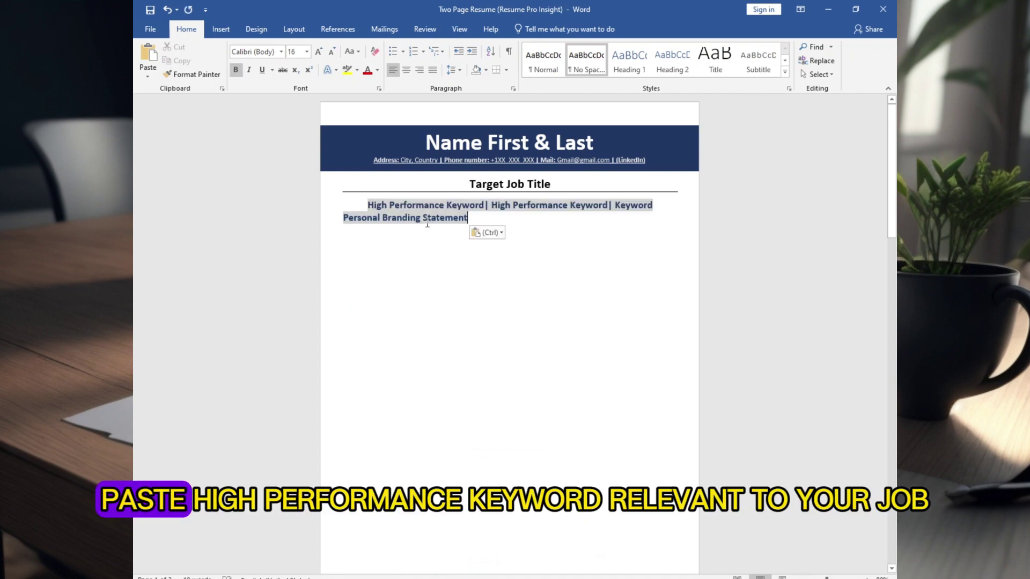
left_click_drag(367, 205, 643, 225)
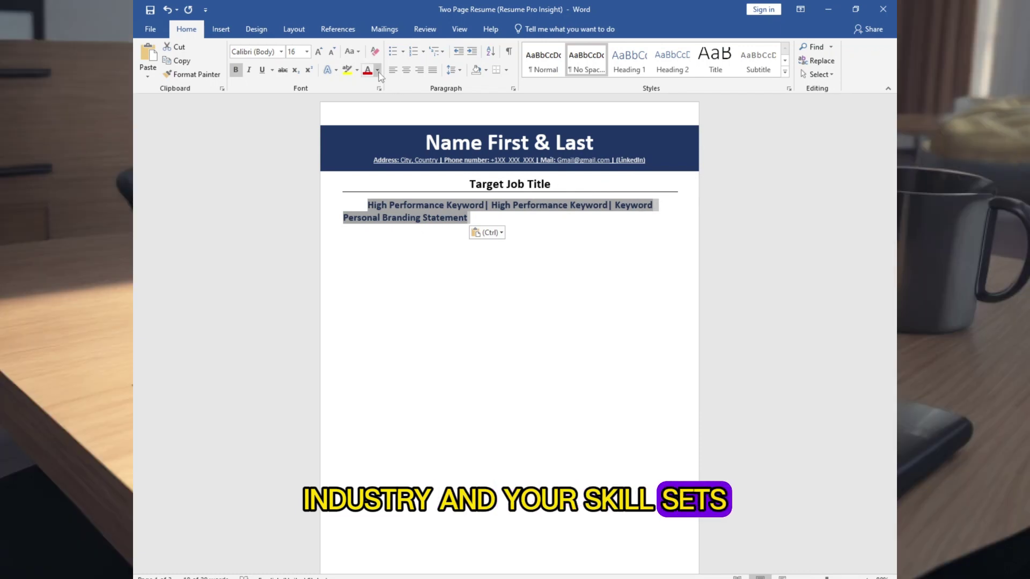
left_click(406, 70)
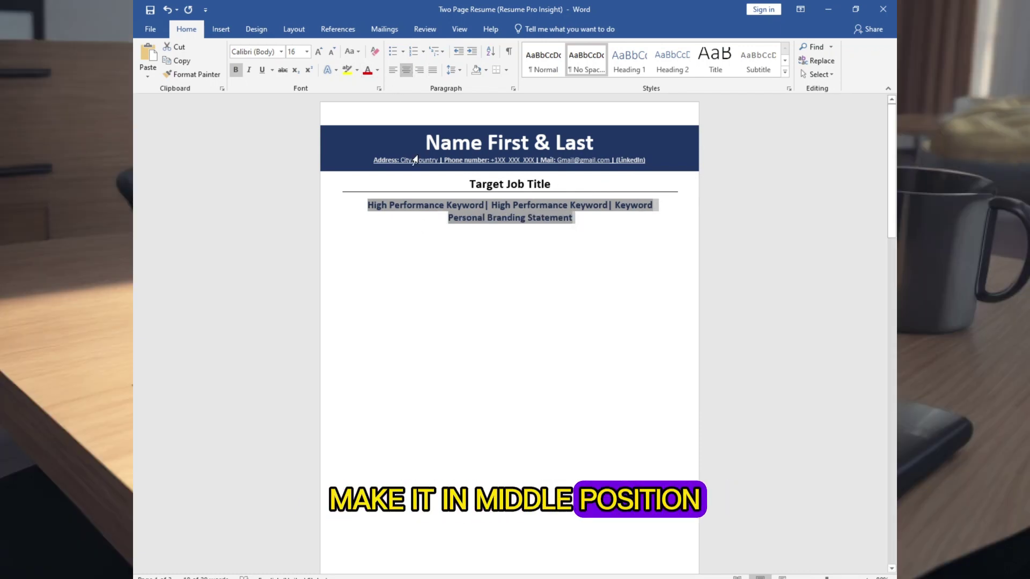
Step: Highlight the keyword and branding lines in Gray-25%
left_click(461, 204)
left_click_drag(368, 205, 583, 218)
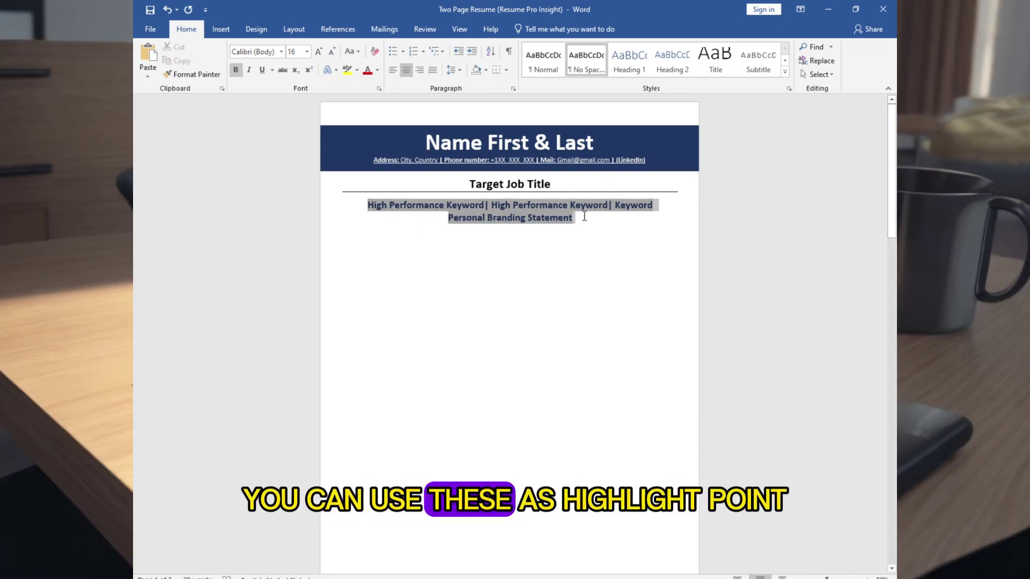
left_click(377, 70)
left_click(357, 71)
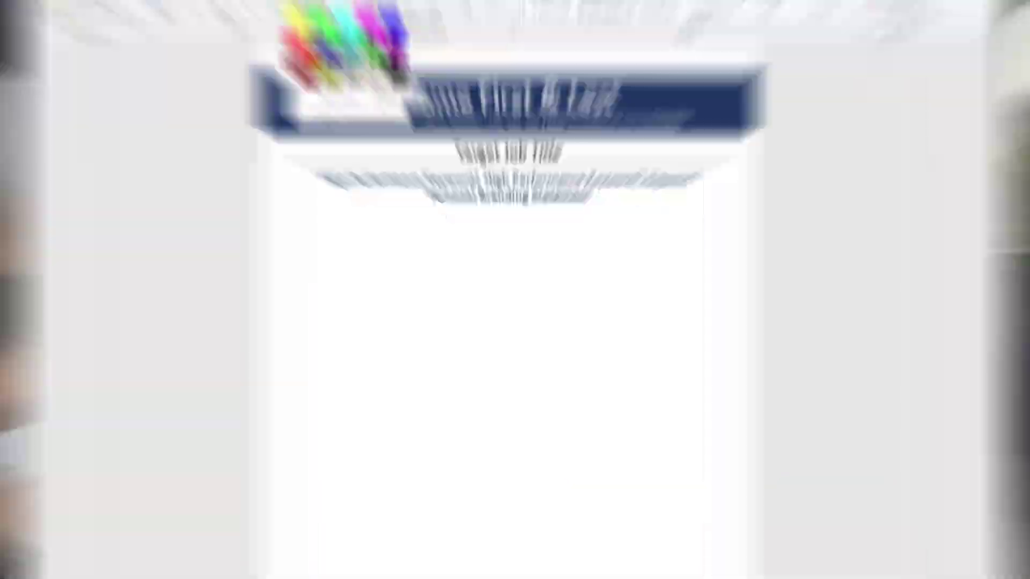
left_click(406, 125)
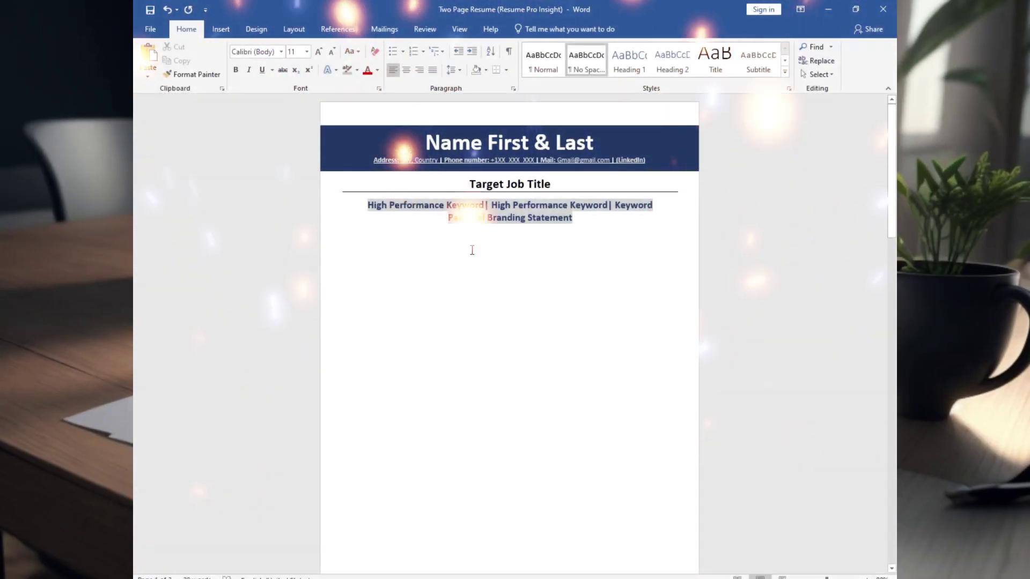
left_click(472, 250)
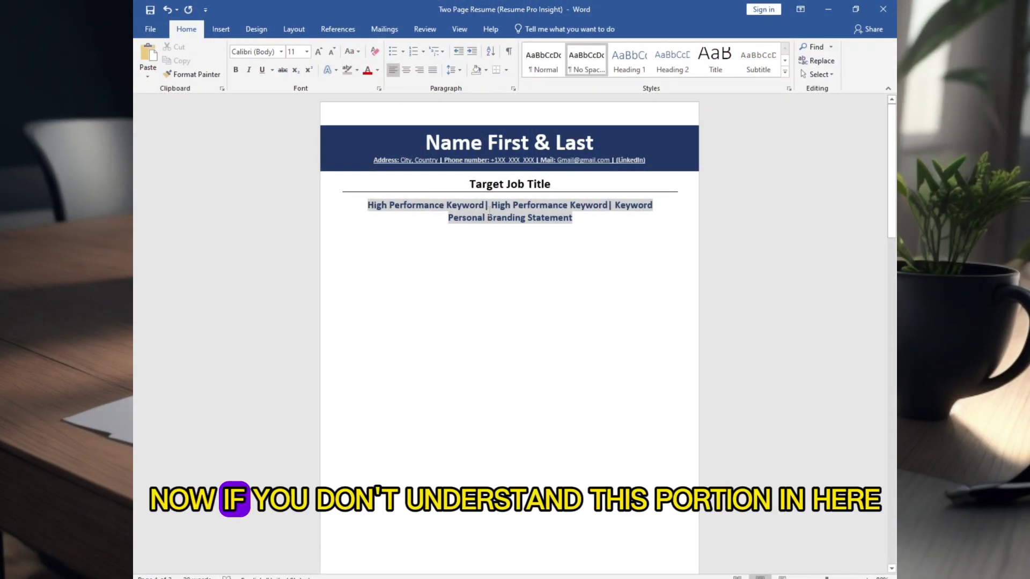
left_click_drag(368, 205, 487, 206)
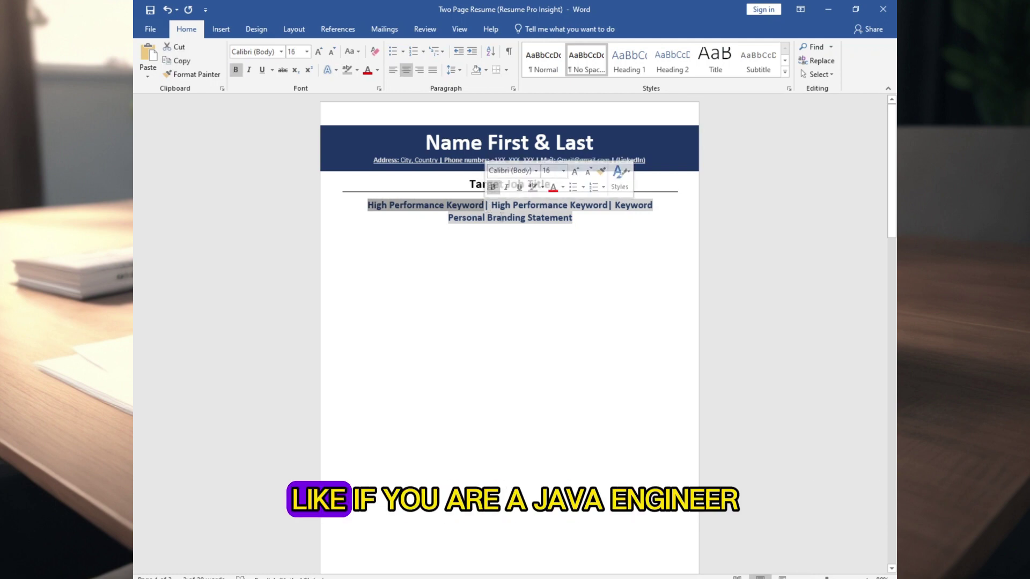
left_click(501, 217)
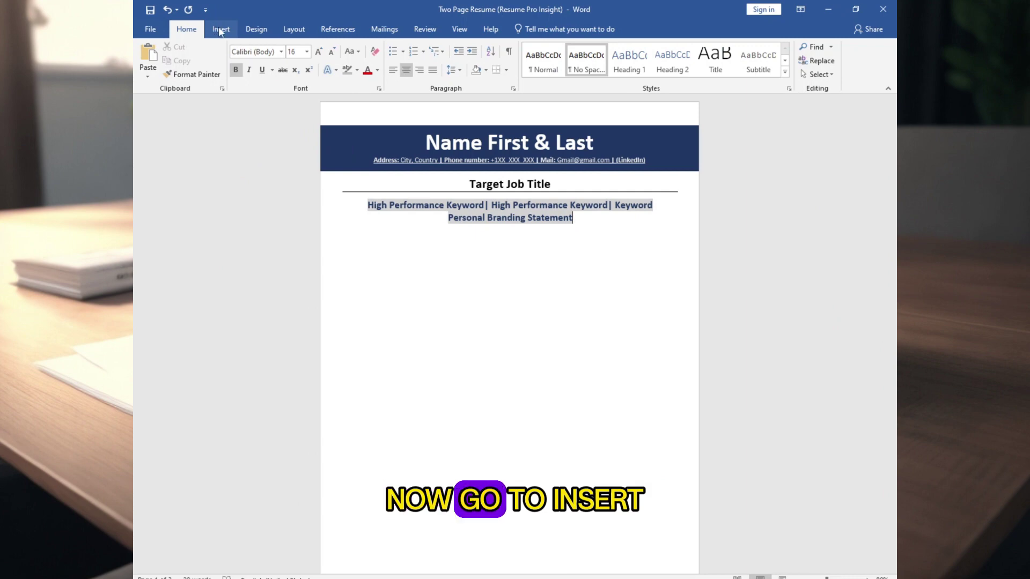
left_click(220, 31)
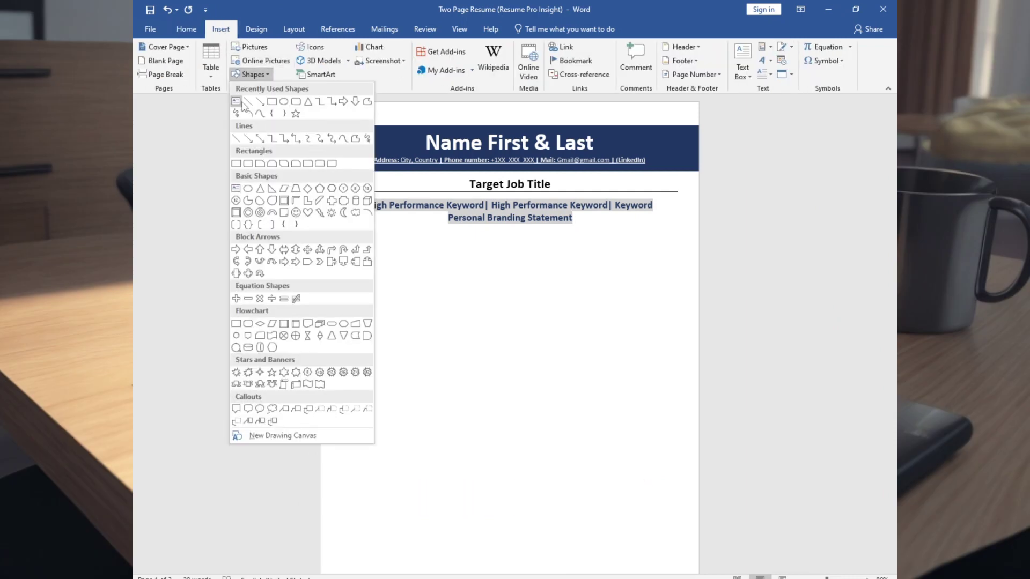
Step: Draw a text box below the branding statement, 1.1" tall and 7.26" wide
left_click(243, 113)
left_click_drag(339, 232, 596, 288)
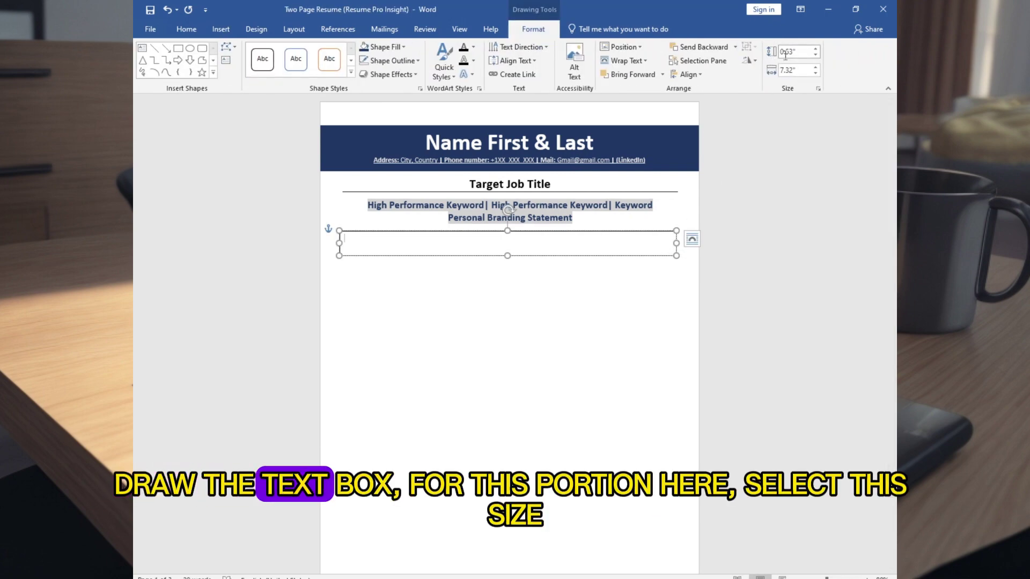
left_click(793, 53)
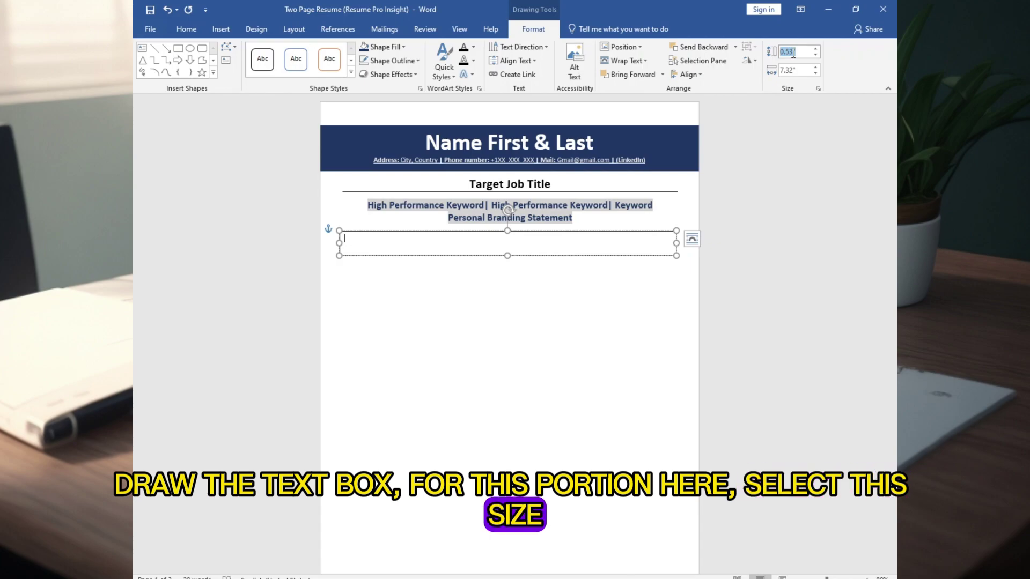
type("1.1")
left_click(798, 71)
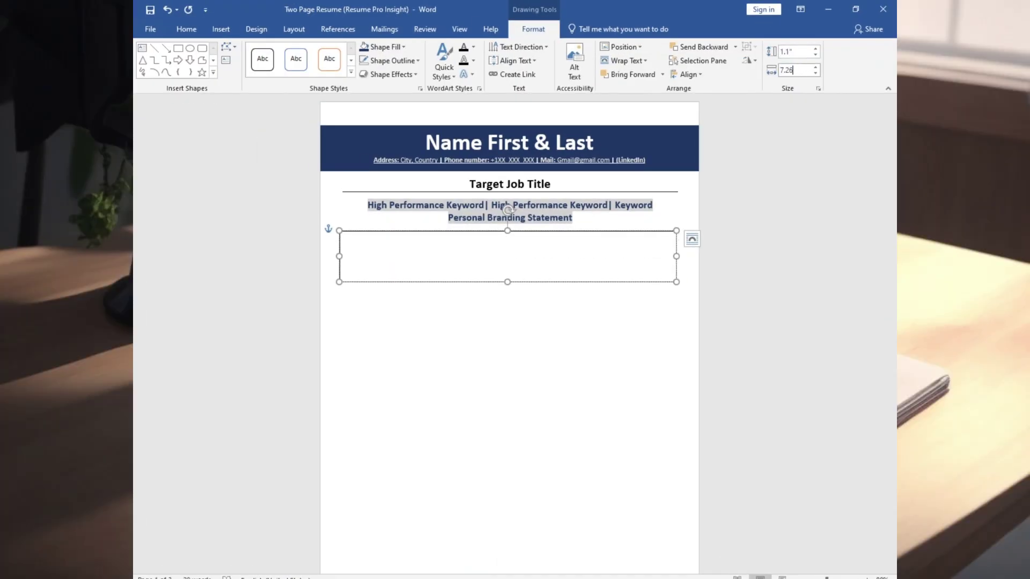
type("7.26")
key("Return")
Step: Fill the box grey with no outline and apply the No Spacing style inside it
left_click(382, 46)
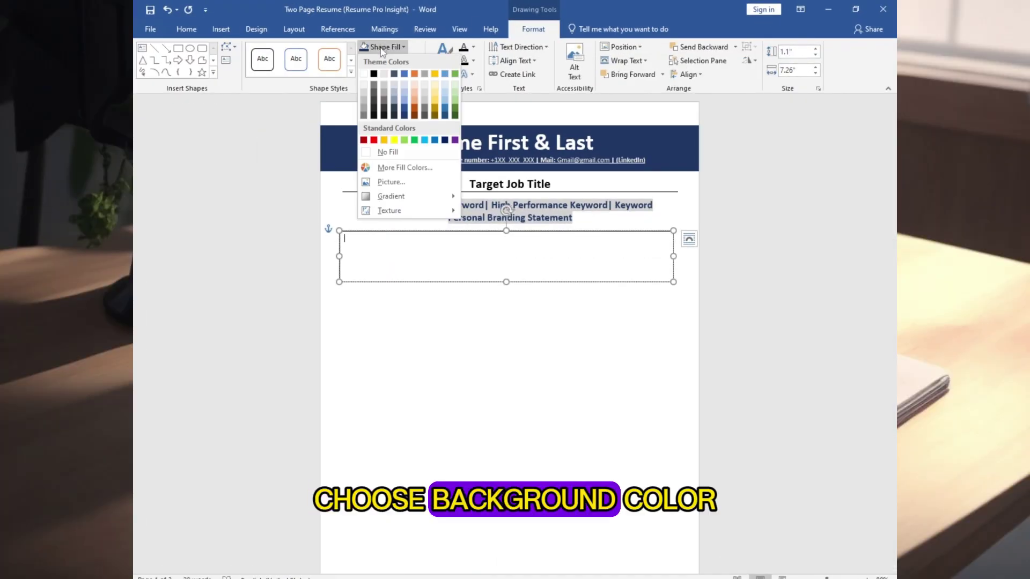
left_click(384, 74)
left_click(392, 61)
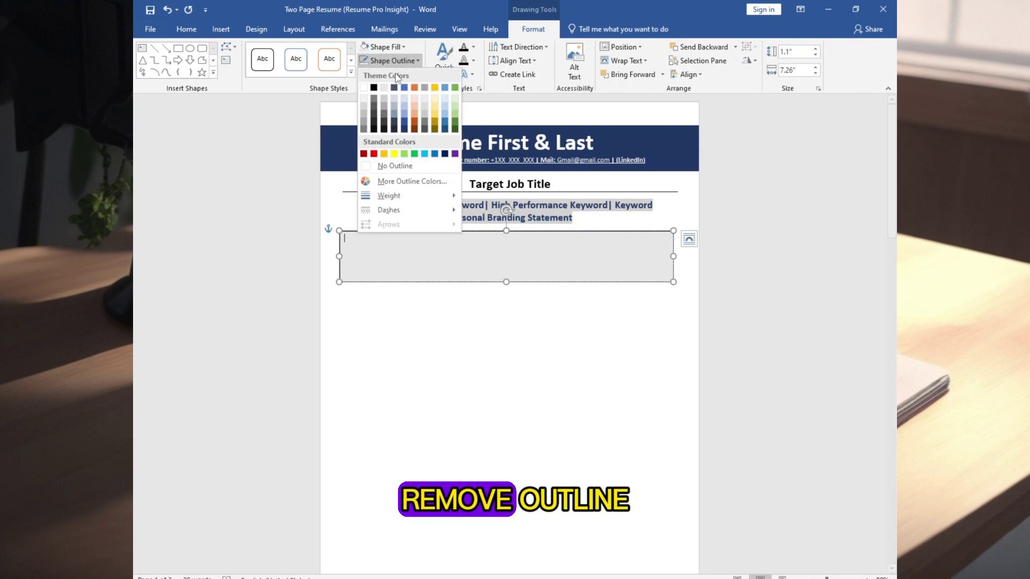
left_click(394, 166)
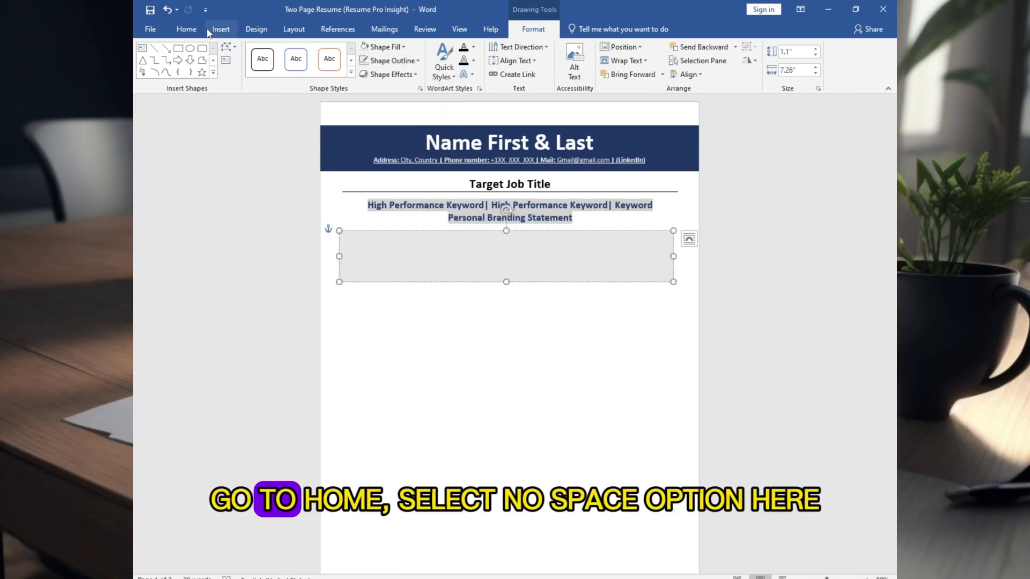
left_click(186, 29)
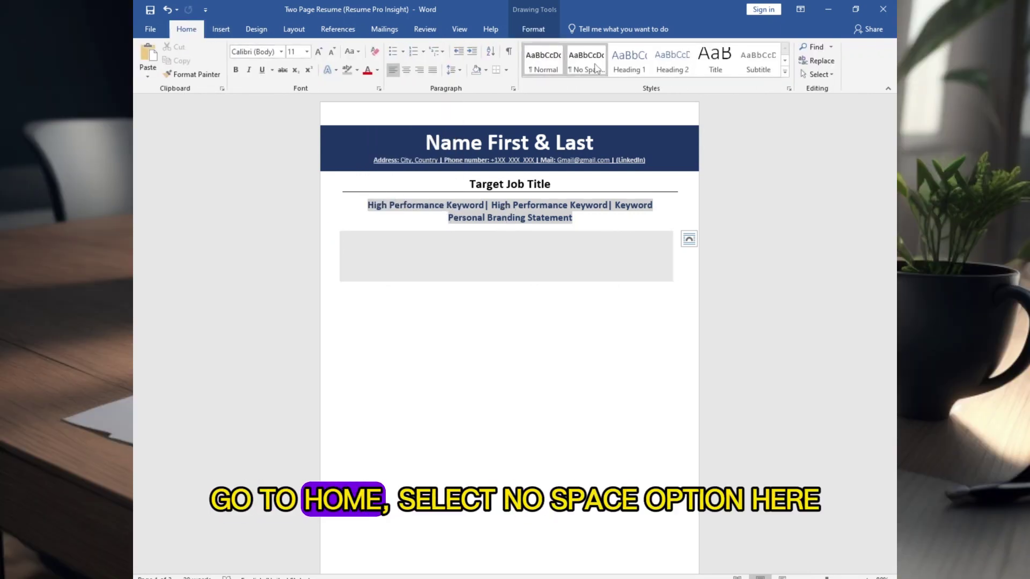
left_click(592, 65)
left_click(369, 241)
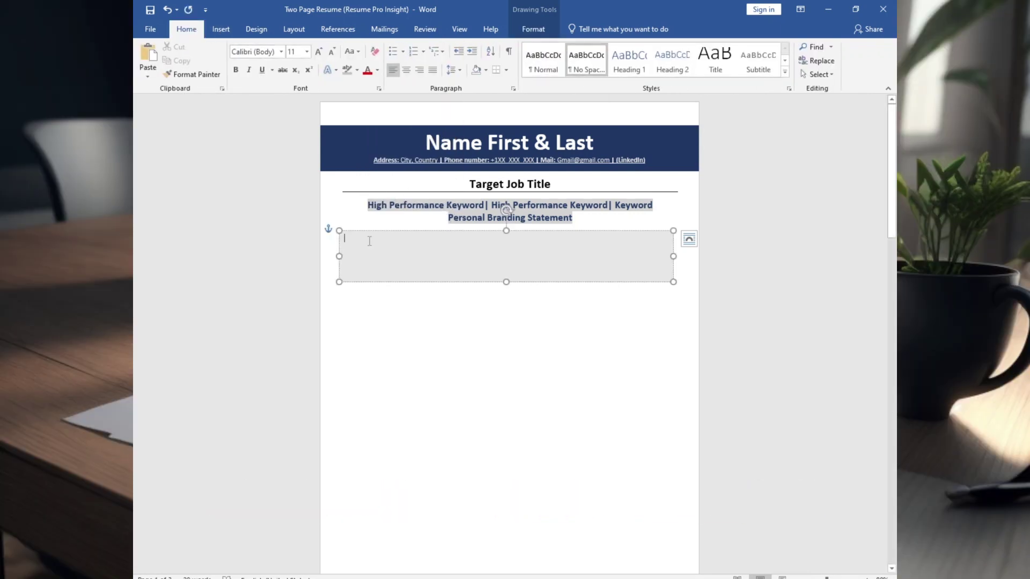
Step: Paste the Signature Achievement heading and achievements A, B, C, then give them coloured star bullets
type("Signature Achievement:")
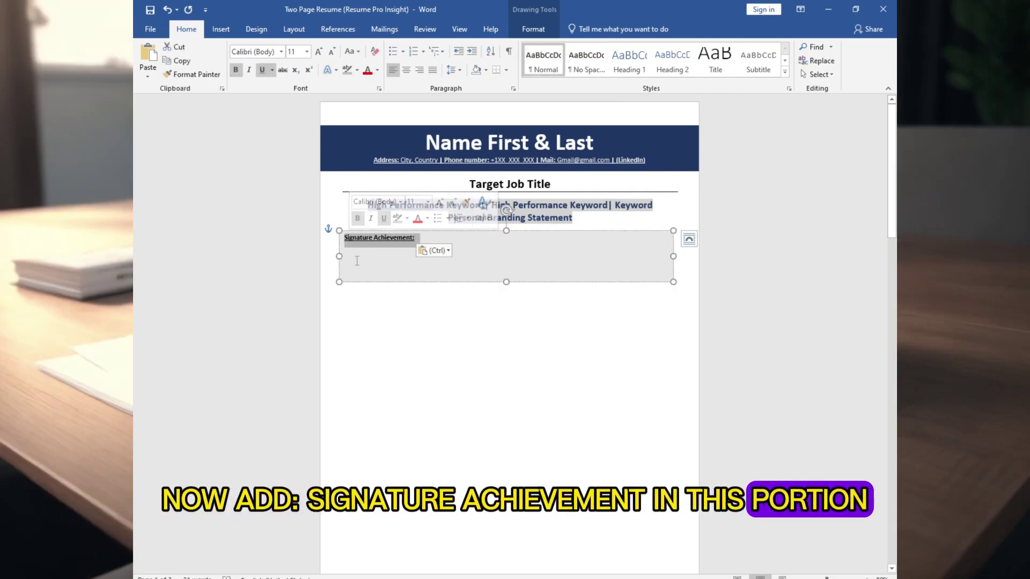
type("Top Highlighting Achievement A Top Highlighting Achievement B Top Highlighting Achievement C")
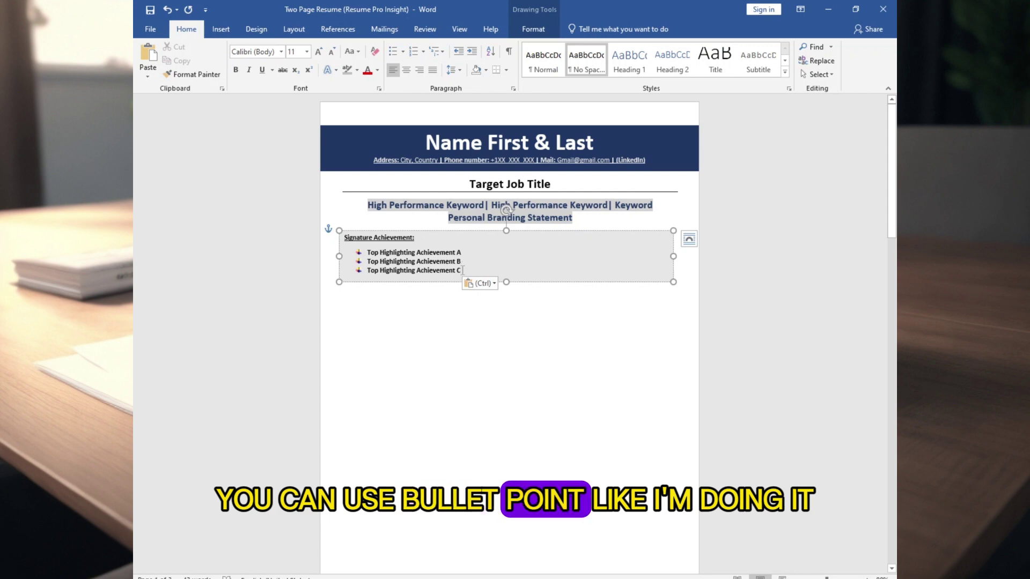
left_click_drag(462, 271, 367, 252)
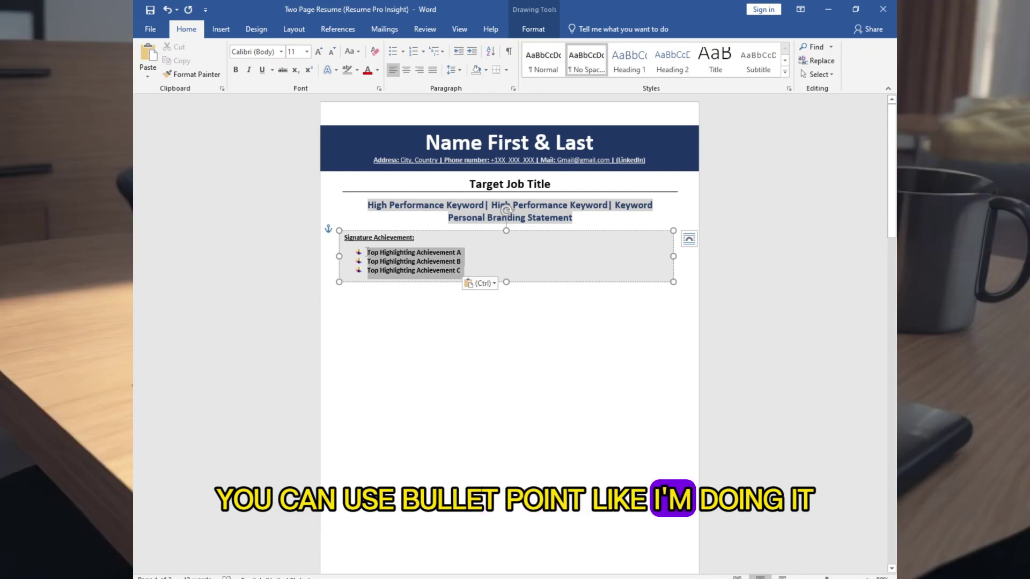
left_click(402, 51)
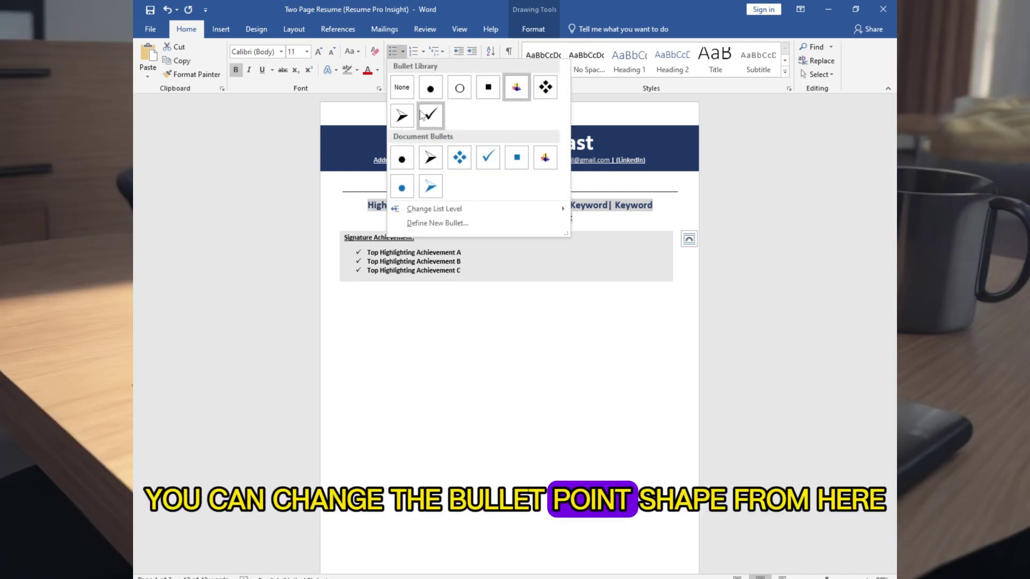
left_click(544, 157)
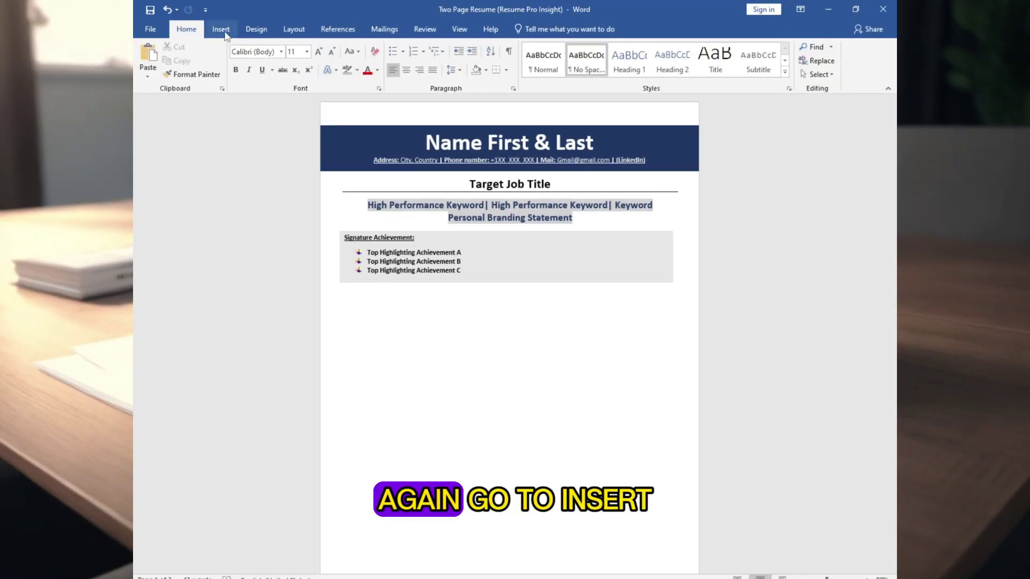
Step: Draw a text box below the achievements box, 0.4" tall and 7.27" wide
left_click(222, 32)
left_click(250, 74)
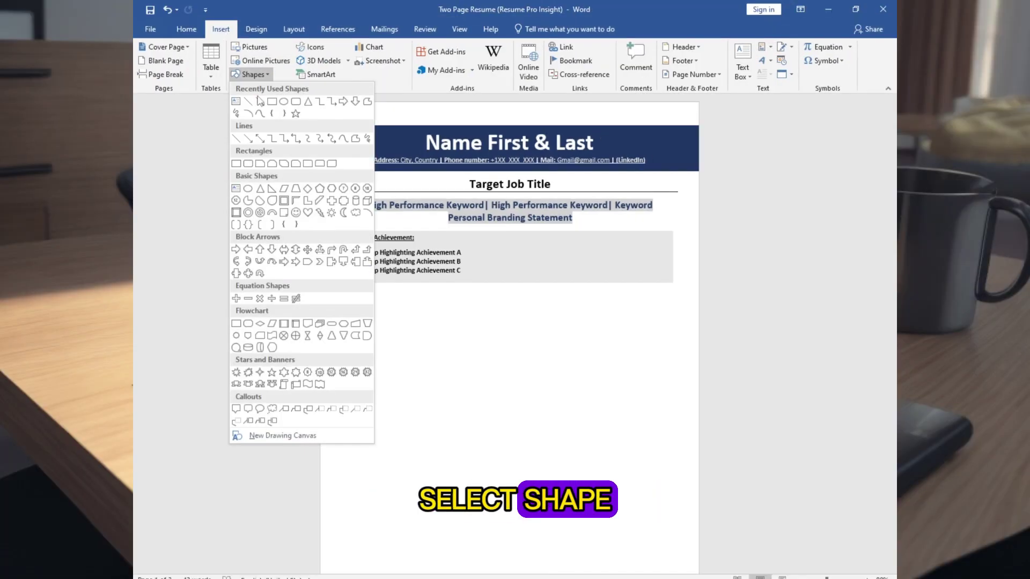
left_click(237, 102)
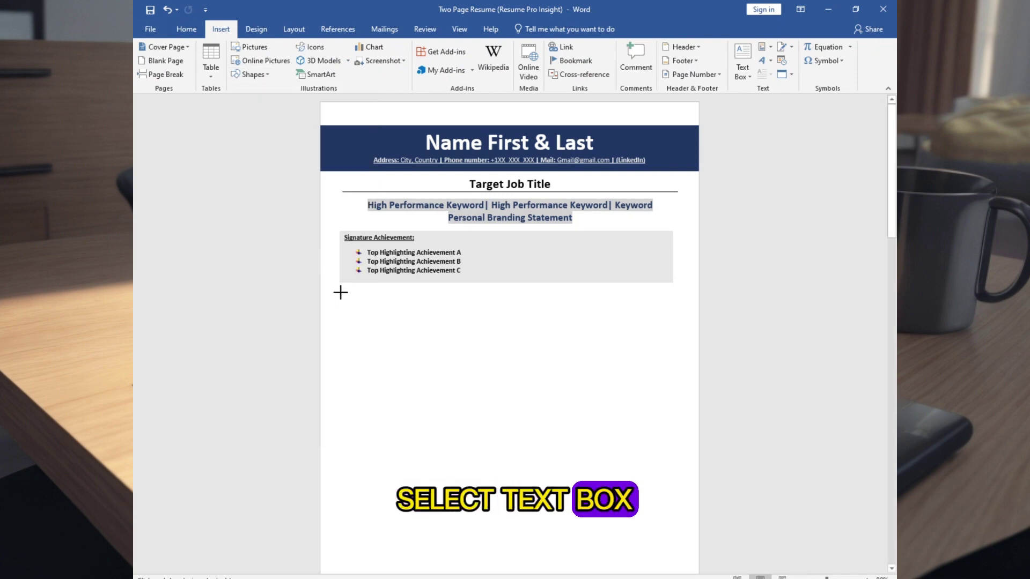
mouse_move(340, 293)
left_mouse_down()
mouse_move(432, 314)
mouse_move(671, 309)
left_mouse_up()
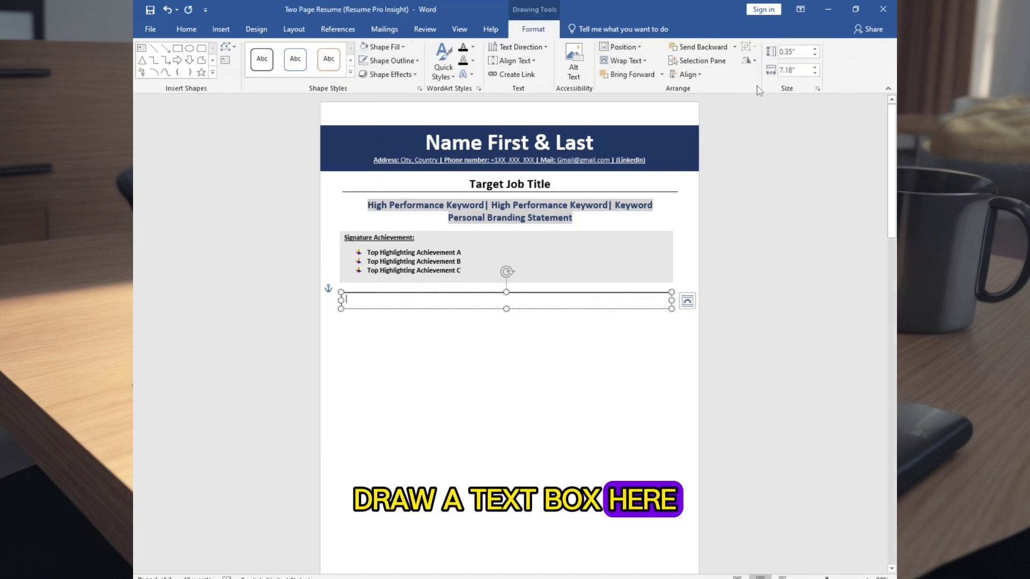
left_click(794, 51)
type(".4")
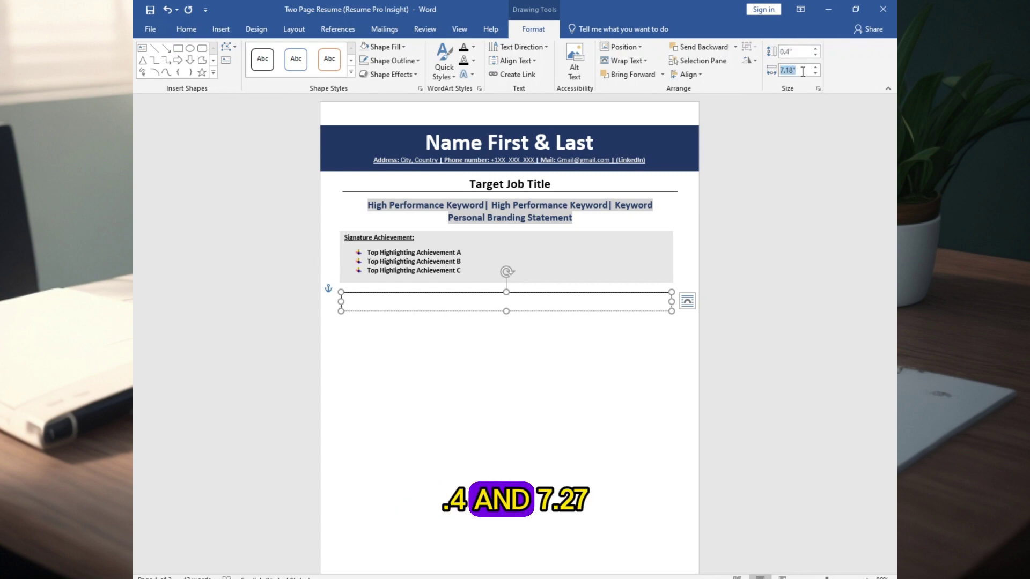
type("7.27")
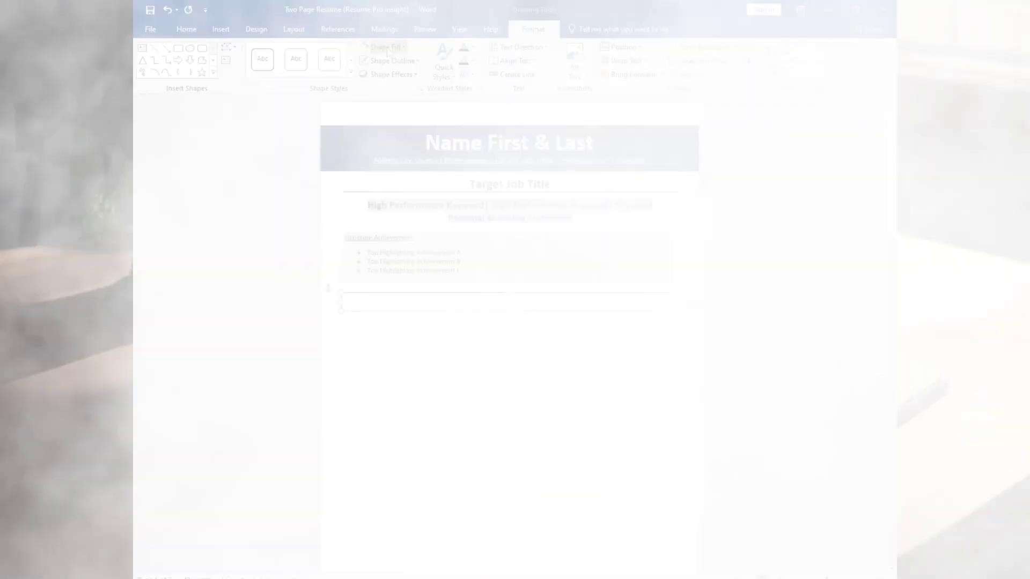
Step: Fill the bar dark navy with no outline and paste the Strength & Expertise/ Key Proficiency heading
left_click(384, 46)
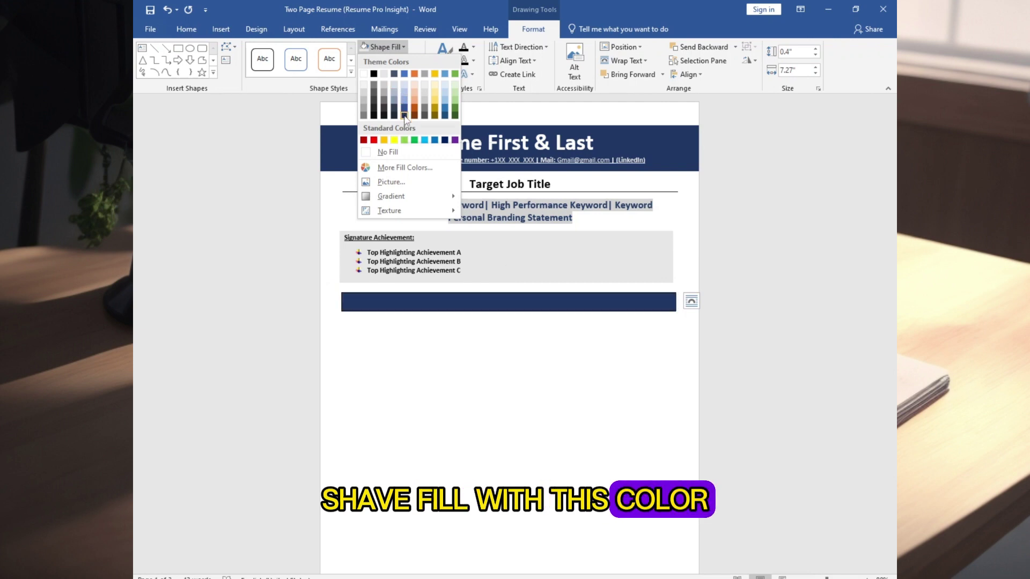
left_click(404, 111)
left_click(397, 61)
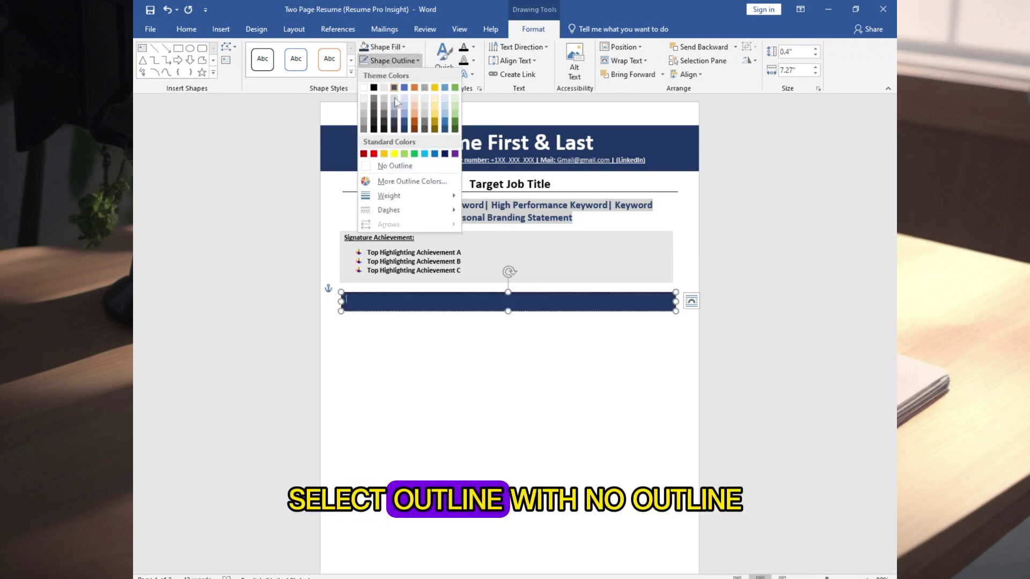
left_click(398, 168)
type("Strength & Expertise/ Key Proficiency")
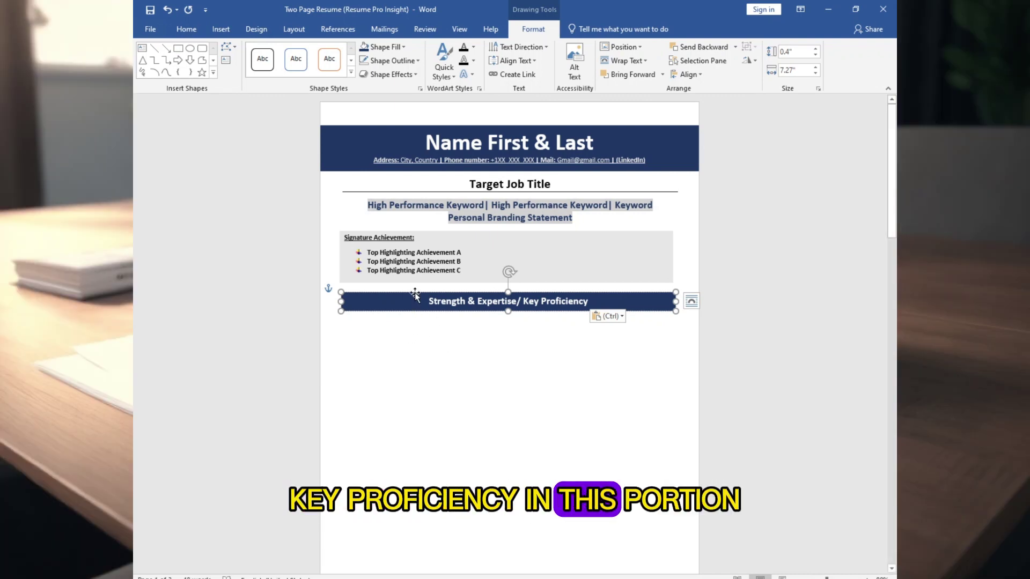
left_click_drag(414, 293, 410, 288)
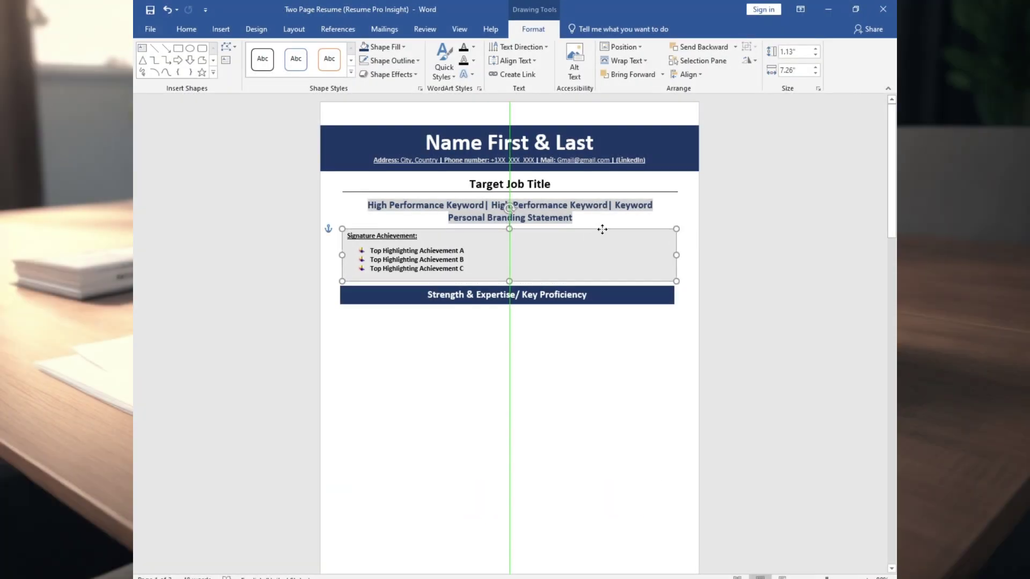
left_click(387, 303)
Step: Insert a 3x3 table under the navy bar and make its rows taller
left_click(387, 316)
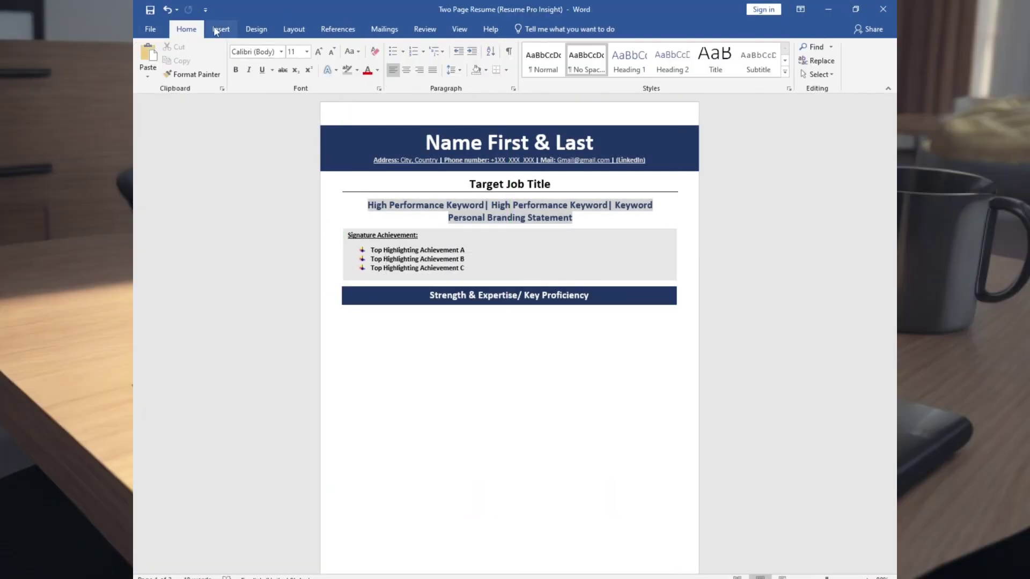
left_click(219, 30)
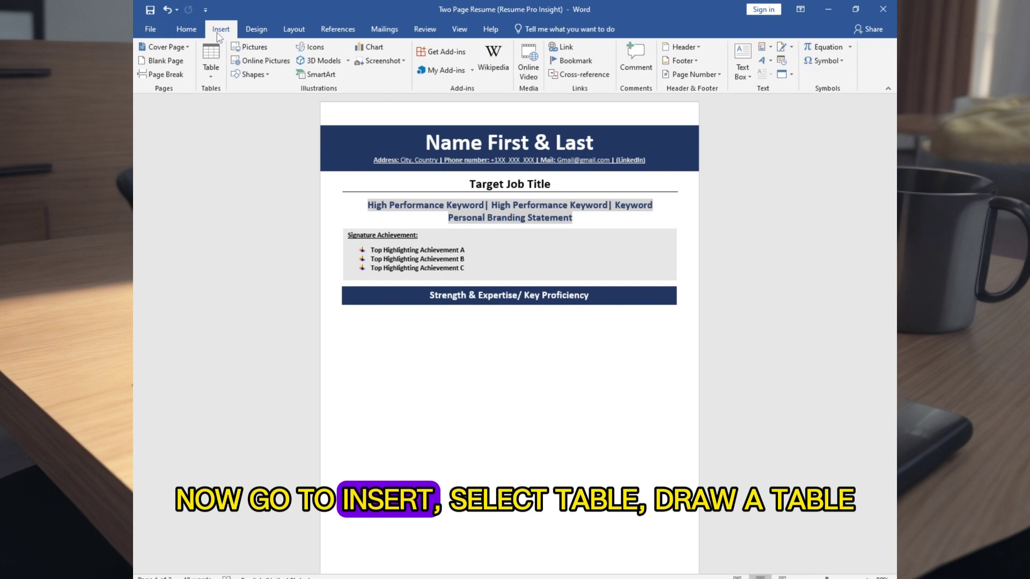
left_click(213, 79)
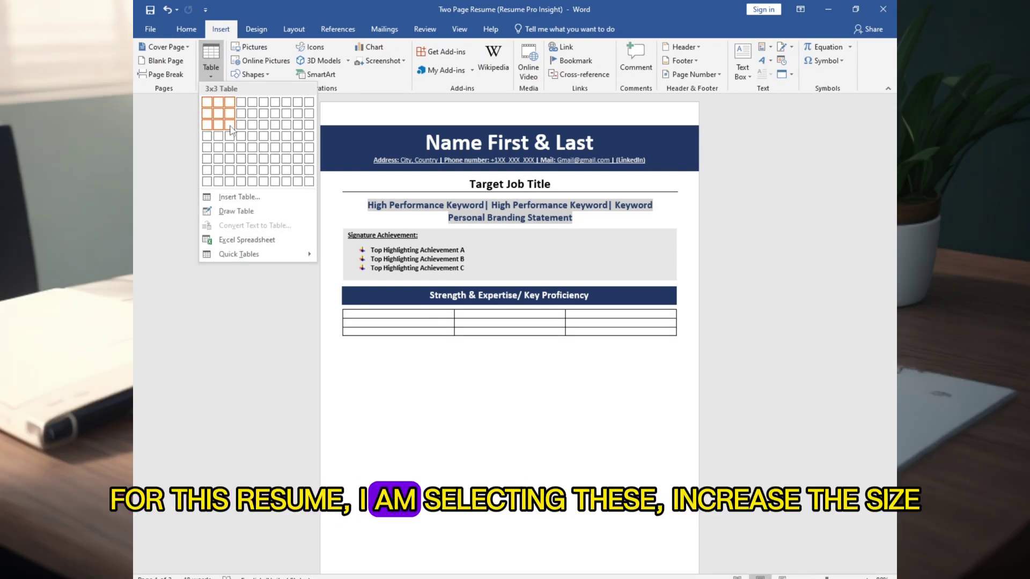
left_click(229, 125)
left_click_drag(370, 319, 371, 341)
left_click_drag(375, 341, 375, 357)
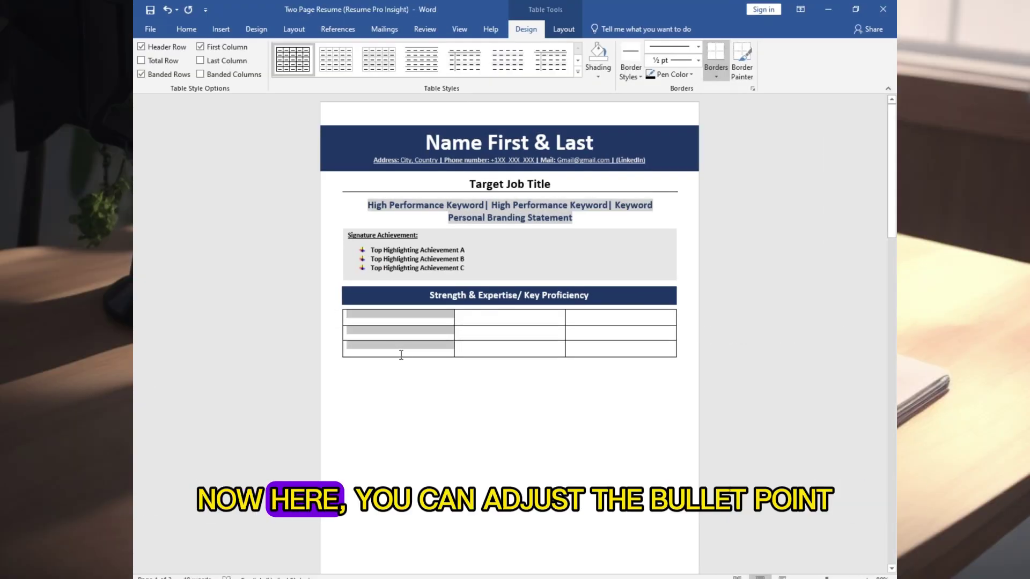
Step: Enter an arrow-bulleted Skill Name in size 12 in the first column
left_click(220, 30)
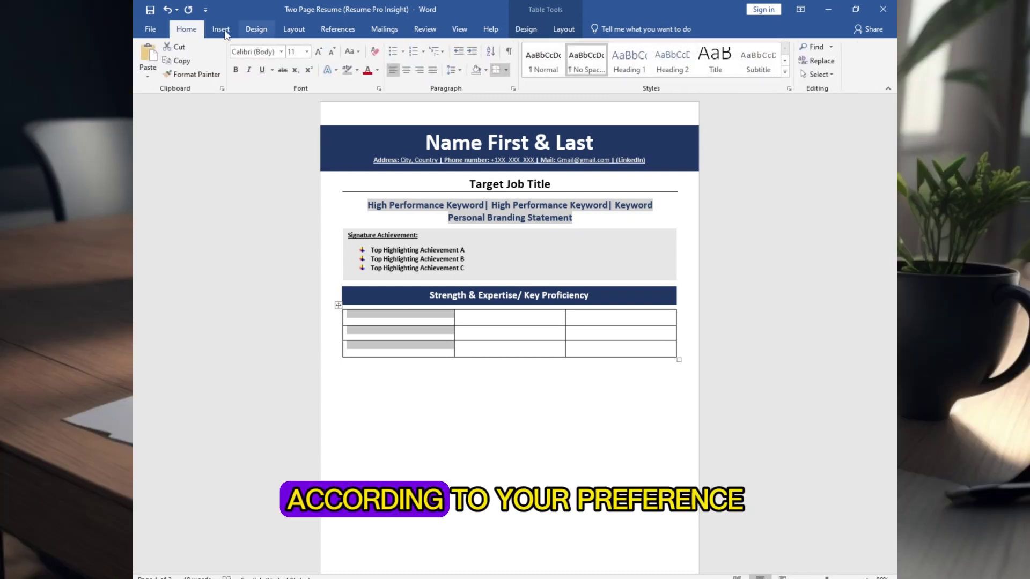
left_click(225, 33)
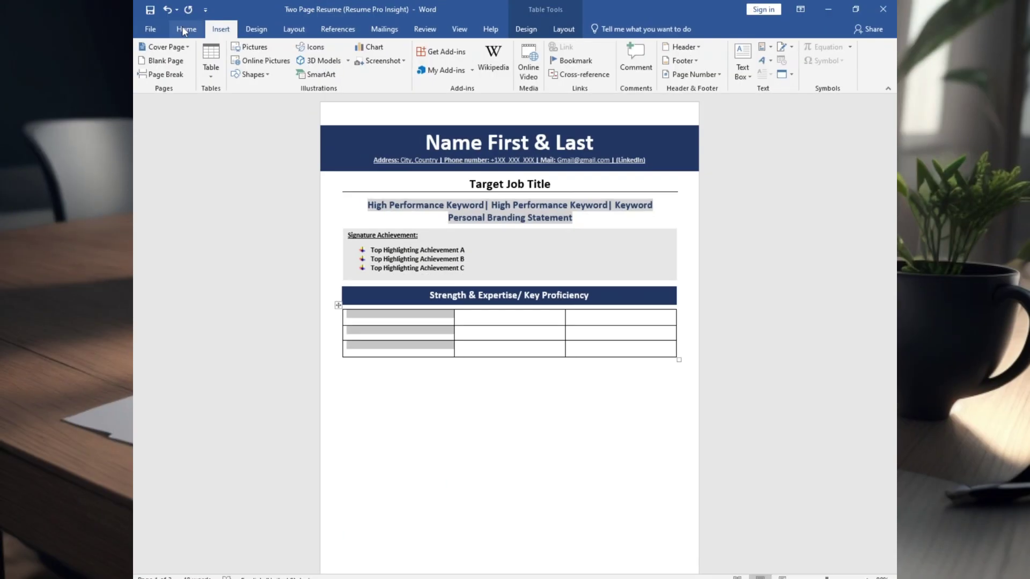
left_click(186, 29)
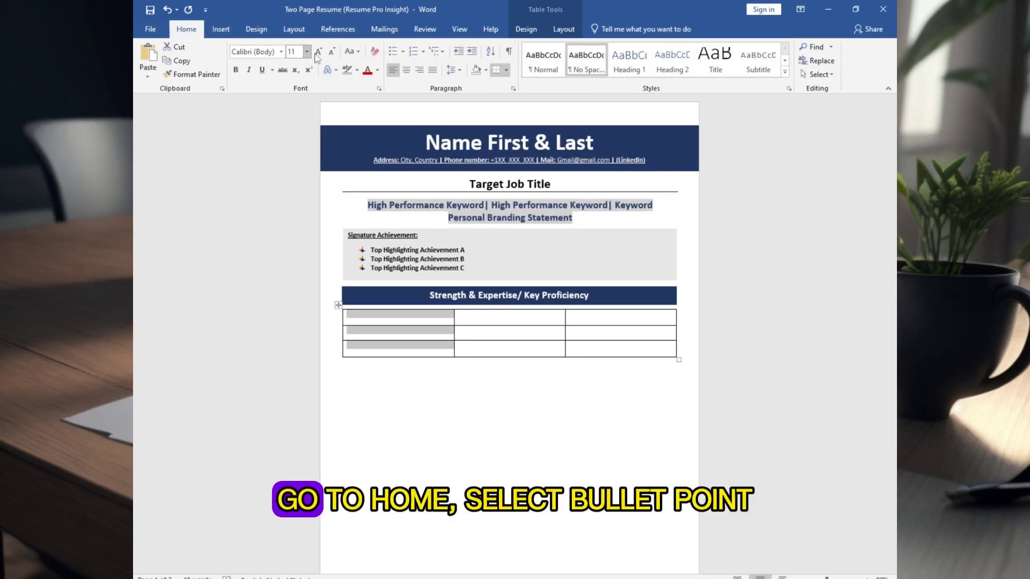
left_click(403, 51)
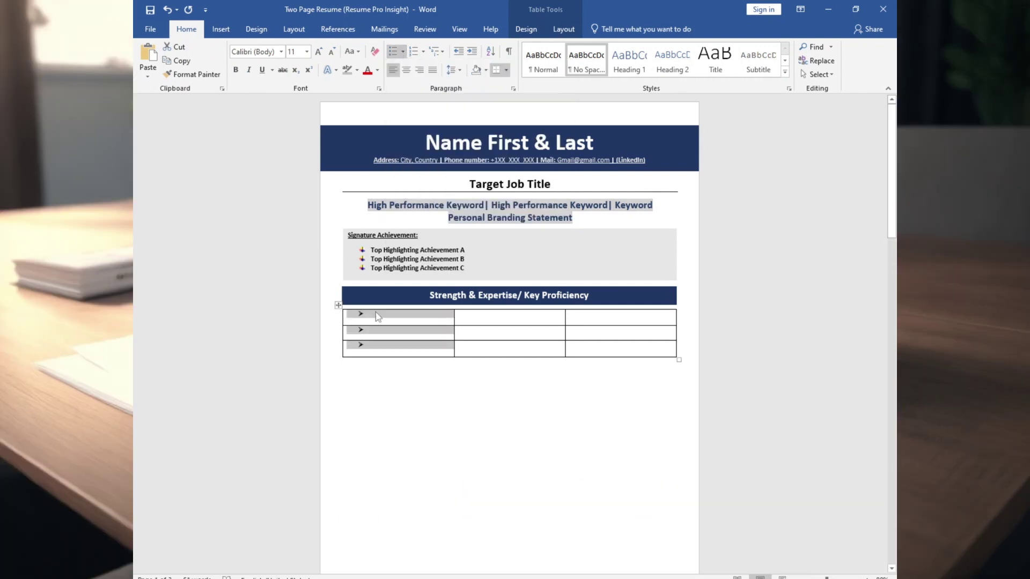
type("skill Name")
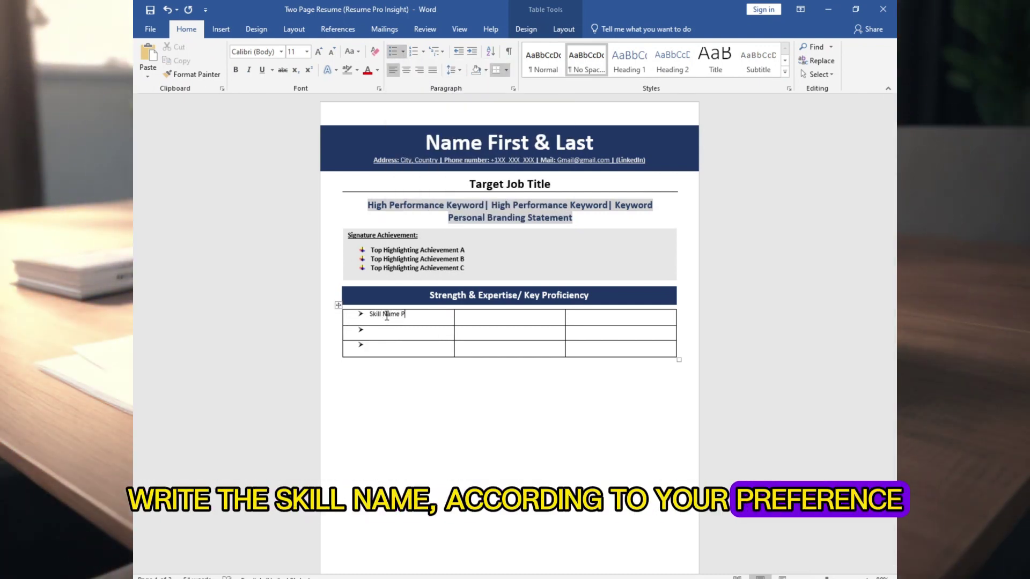
key("BackSpace")
left_click_drag(400, 314, 370, 315)
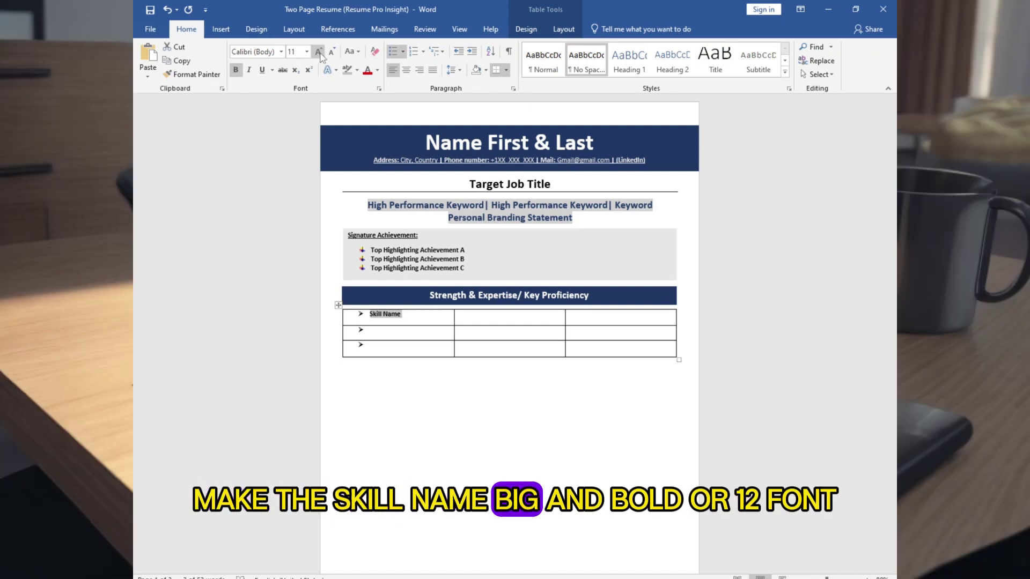
left_click(380, 331)
Step: Give the middle column diamond bullets and the third column check bullets
left_click_drag(461, 314, 536, 347)
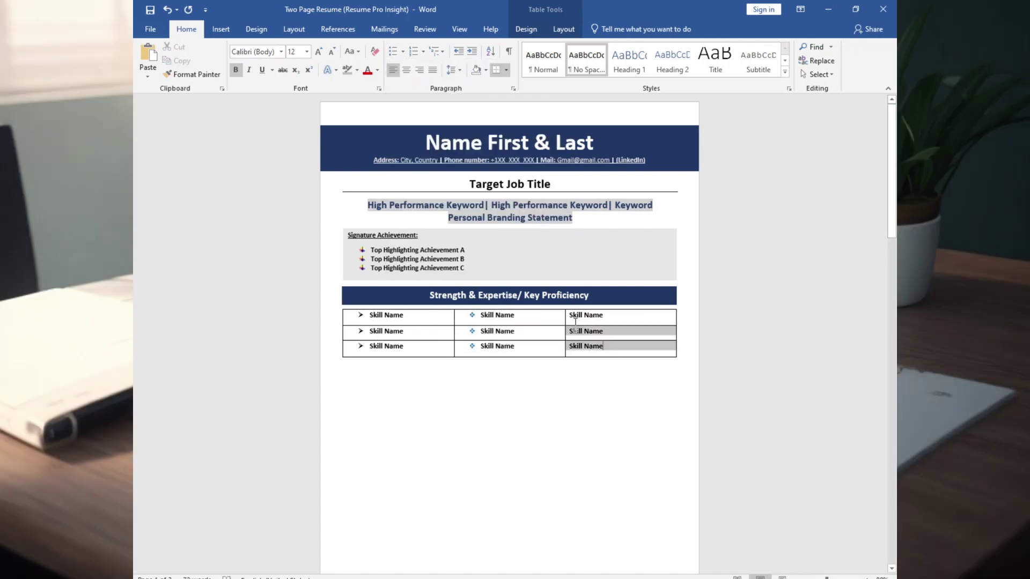
left_click(402, 51)
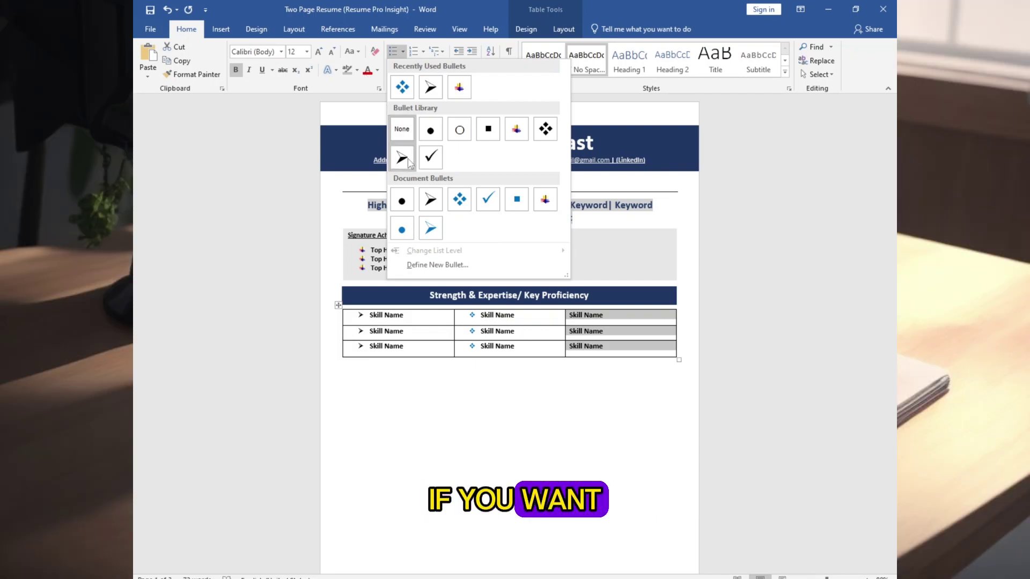
left_click(487, 199)
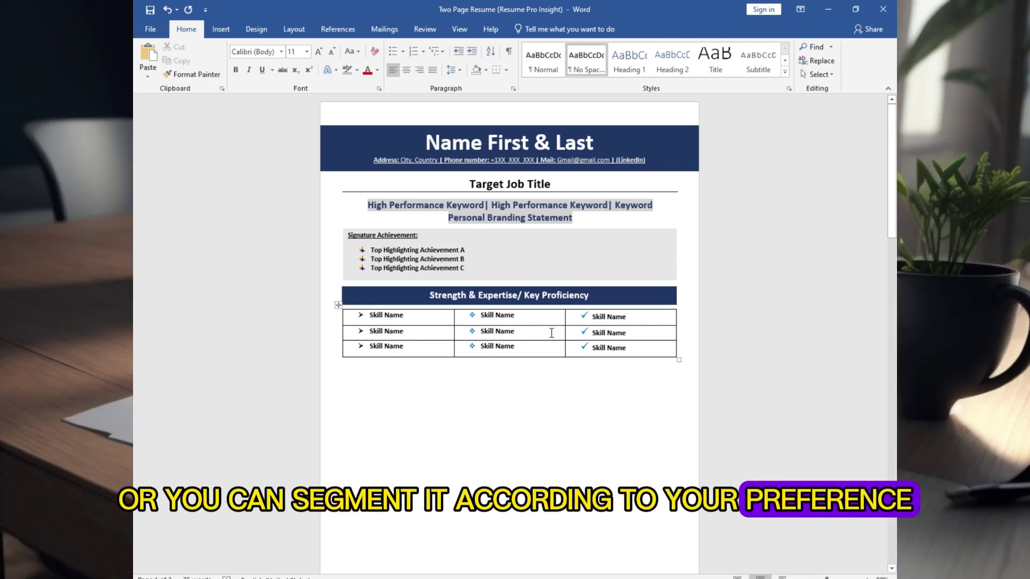
Step: Duplicate the navy heading bar below the table
left_click(510, 295)
key("ctrl+c")
key("ctrl+v")
Step: Place a Job Experience banner below the skills table with the two job entries beneath it
left_click_drag(476, 303, 476, 352)
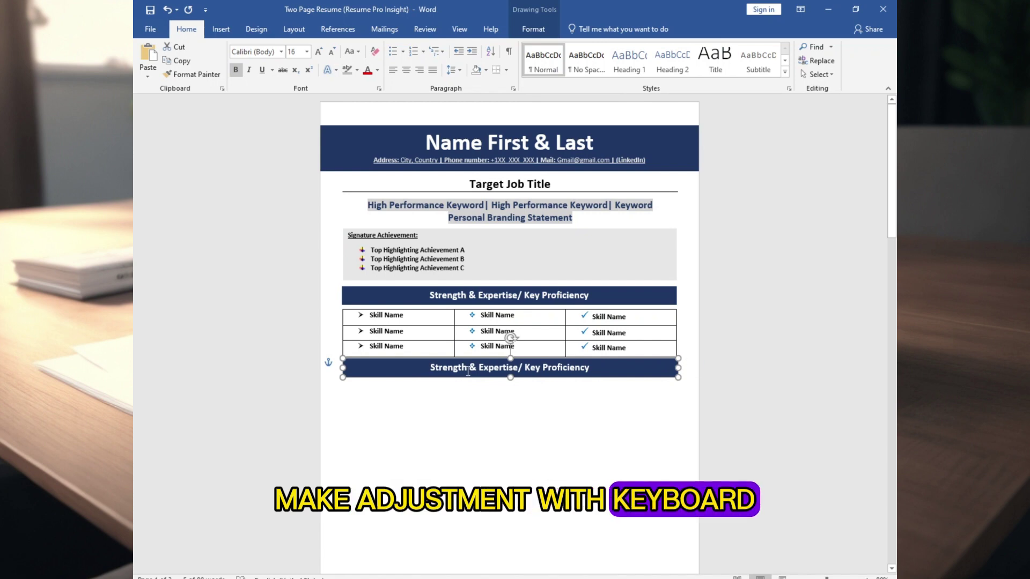
key("Down")
key("Down")
left_click(693, 370)
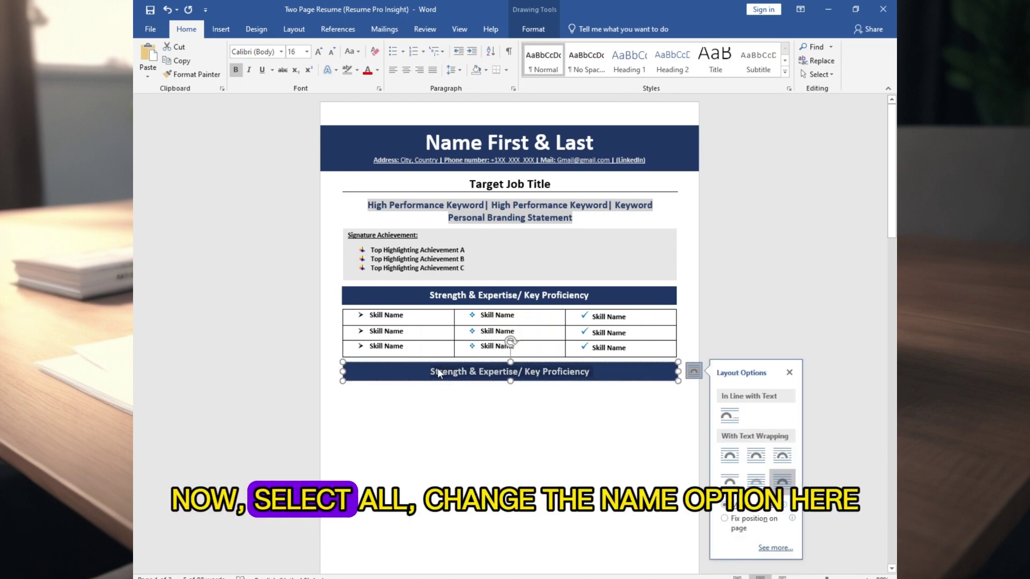
key("ctrl+v")
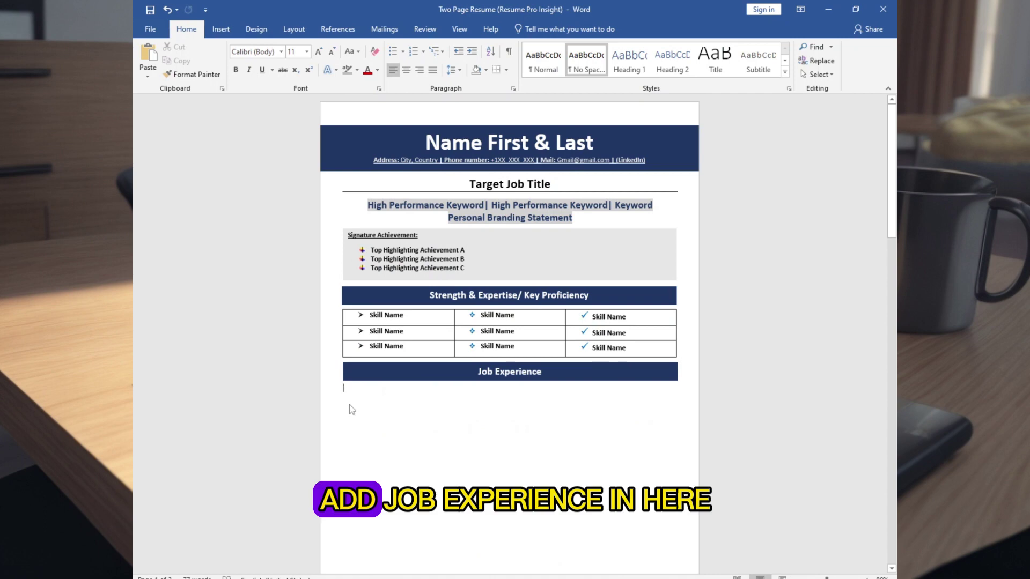
key("ctrl+v")
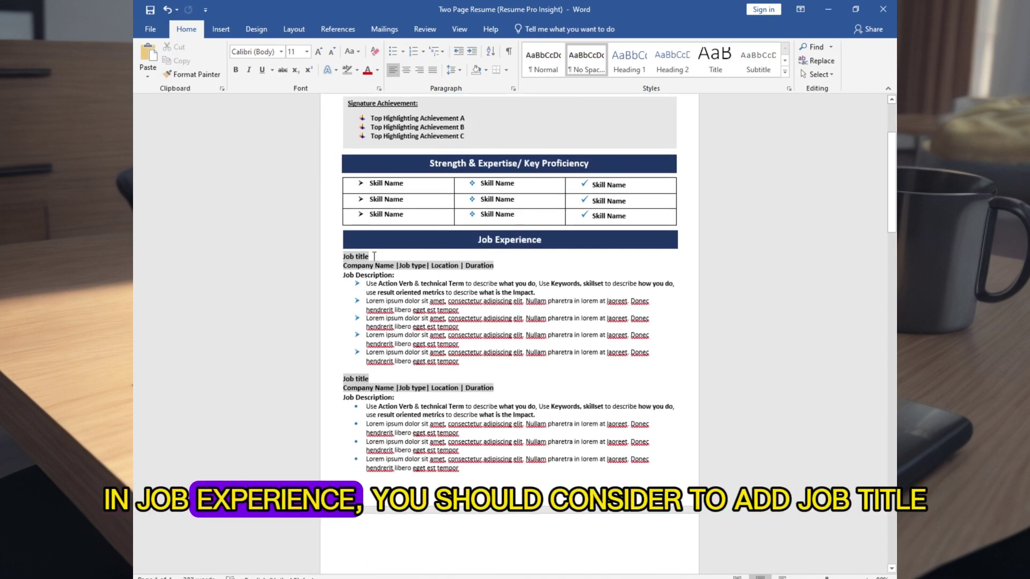
left_click(336, 256)
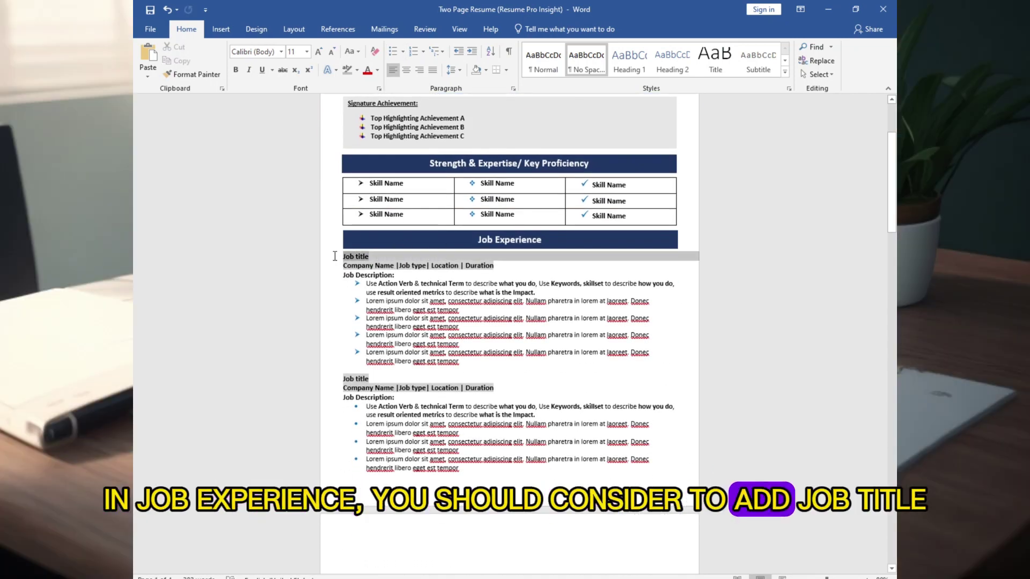
left_click(334, 256)
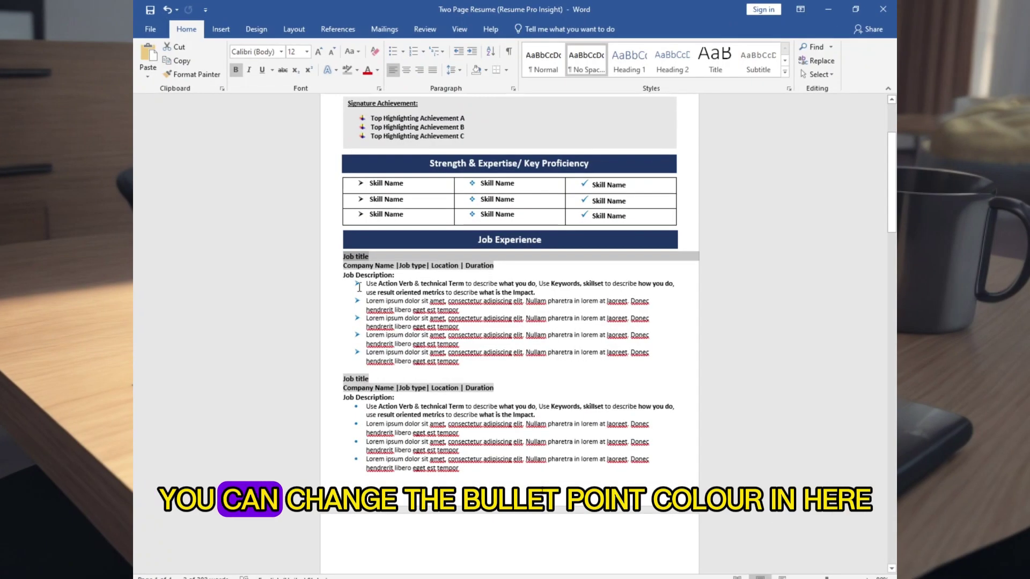
left_click(357, 284)
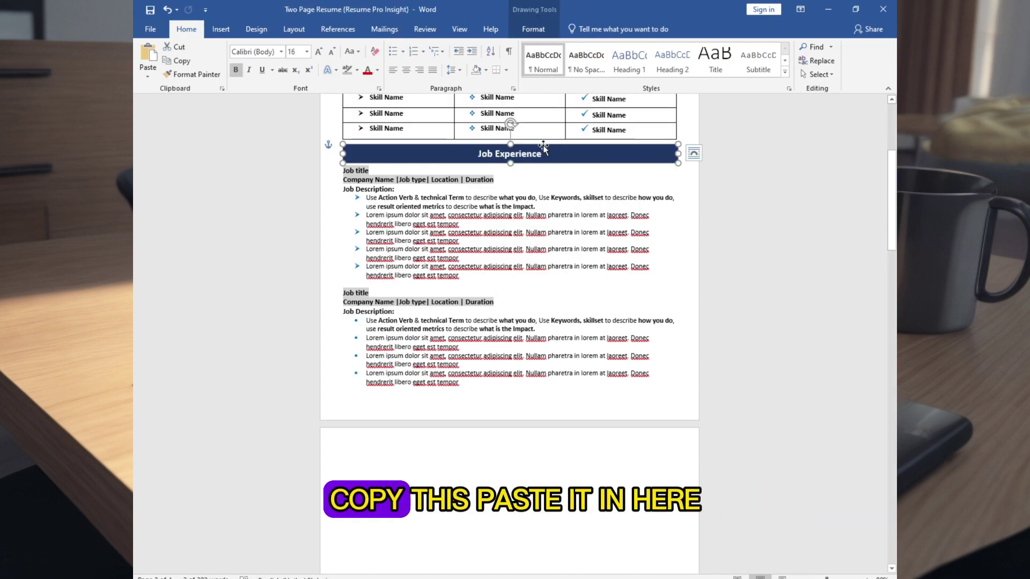
Step: Copy the banner onto page two as a narrow 'Page Two' label at the right
key("ctrl+c")
left_click(357, 449)
key("ctrl+v")
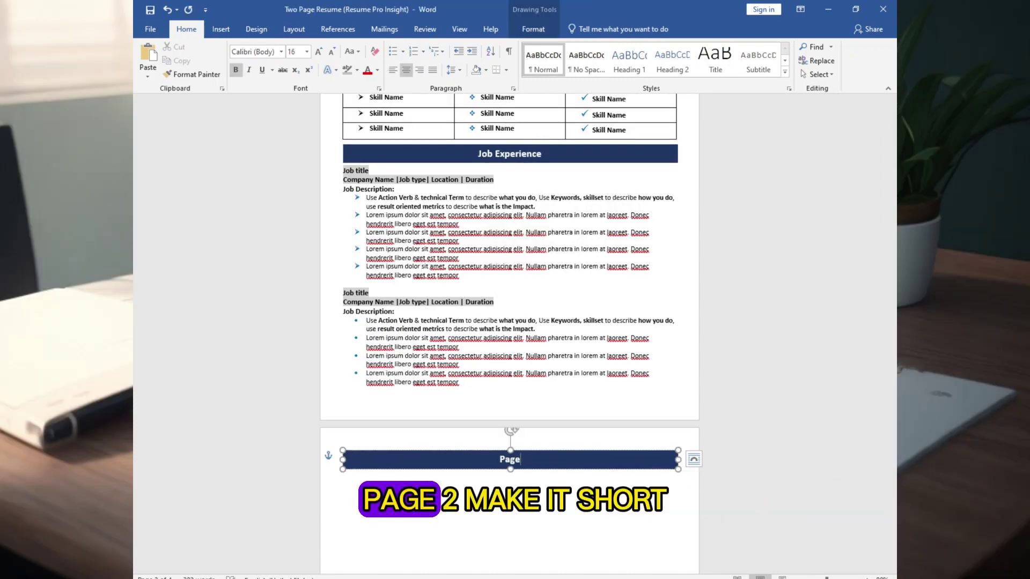
type("Two")
left_click_drag(343, 459, 606, 459)
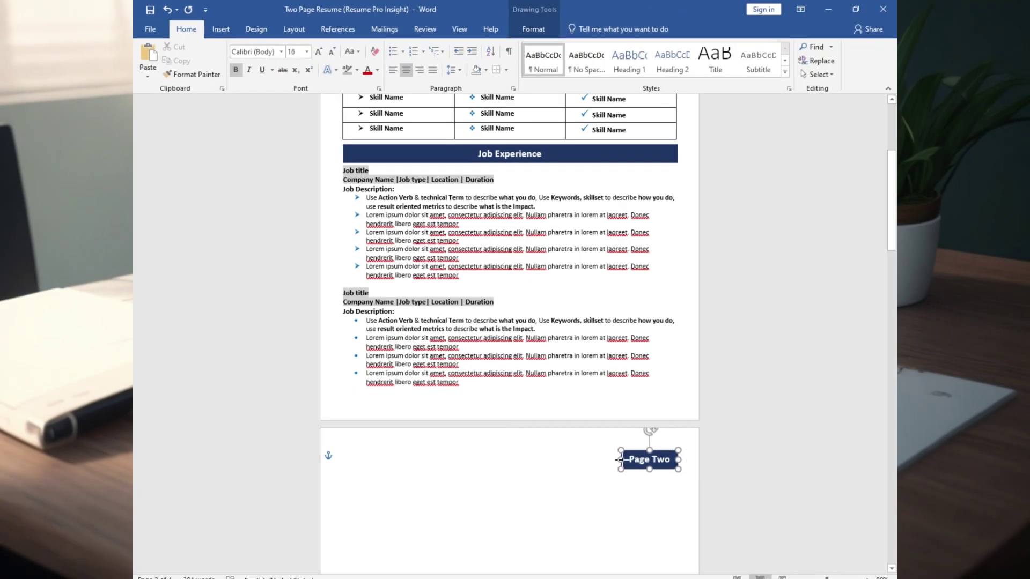
scroll(509, 269, "down", 1)
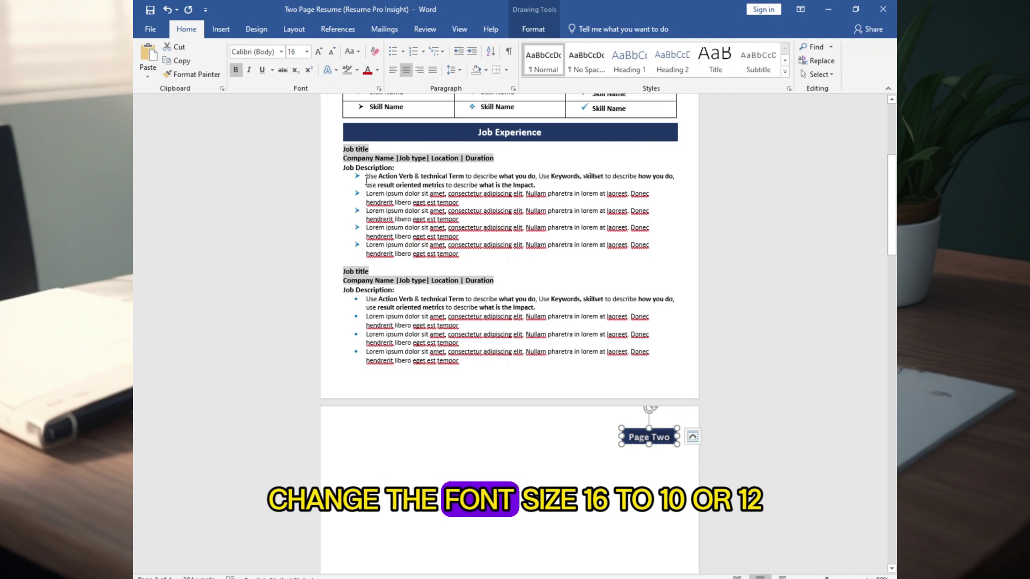
left_click(307, 51)
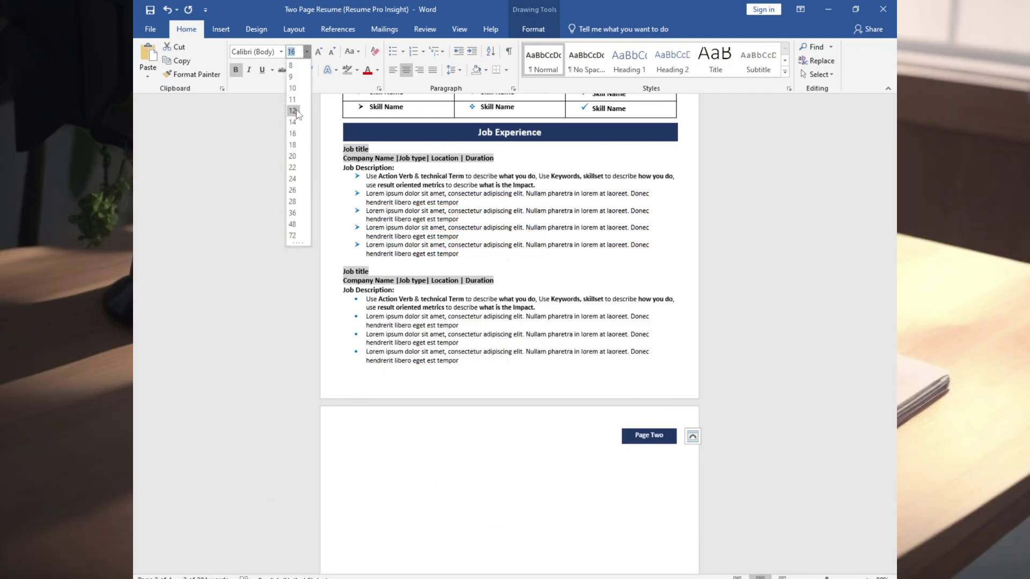
Step: Add a Project banner on page two with a Title/Institution/Description placeholder entry
key("Escape")
left_click(458, 126)
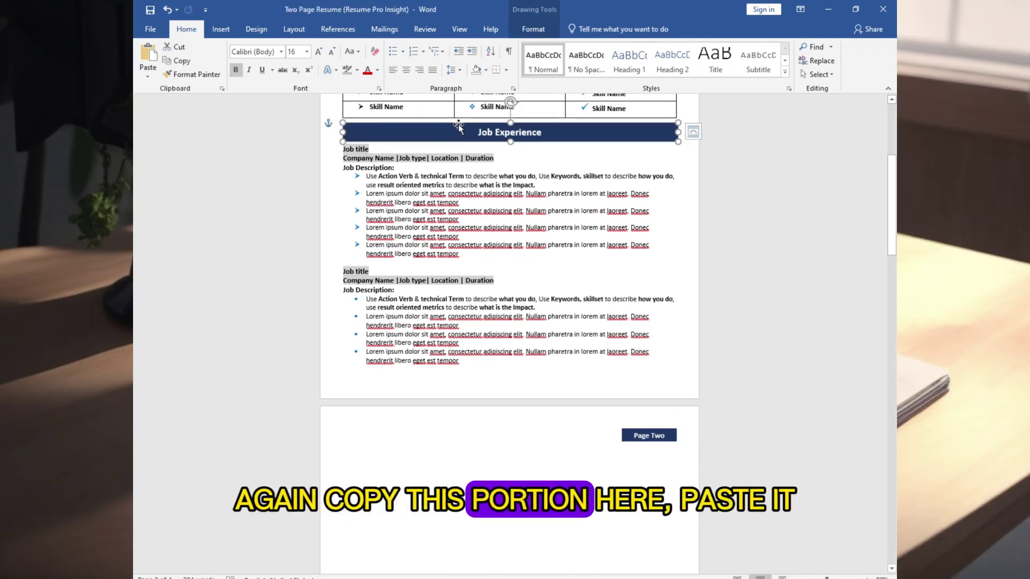
key("ctrl+c")
key("ctrl+v")
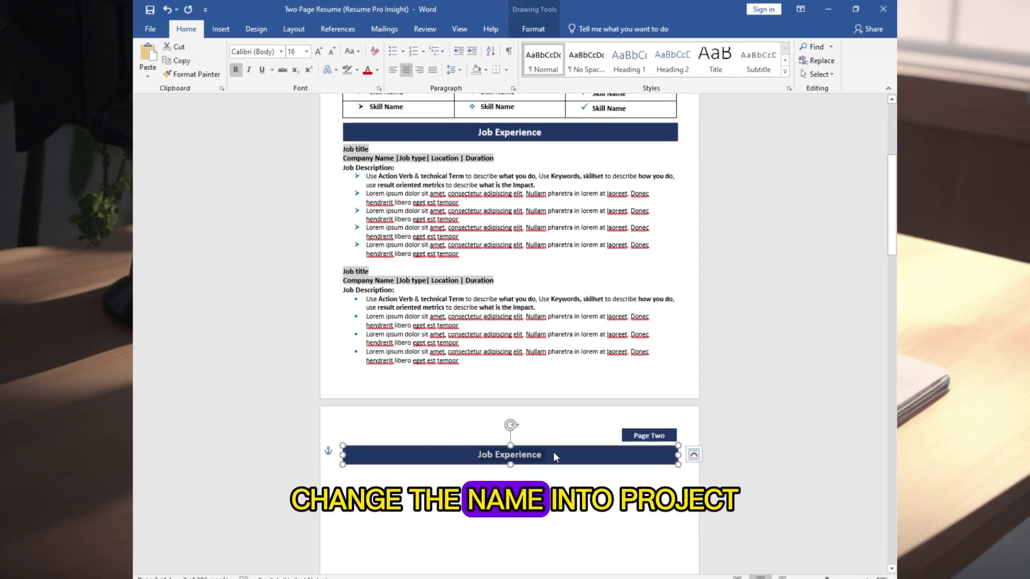
type("Project")
left_click(479, 477)
scroll(479, 477, "down", 3)
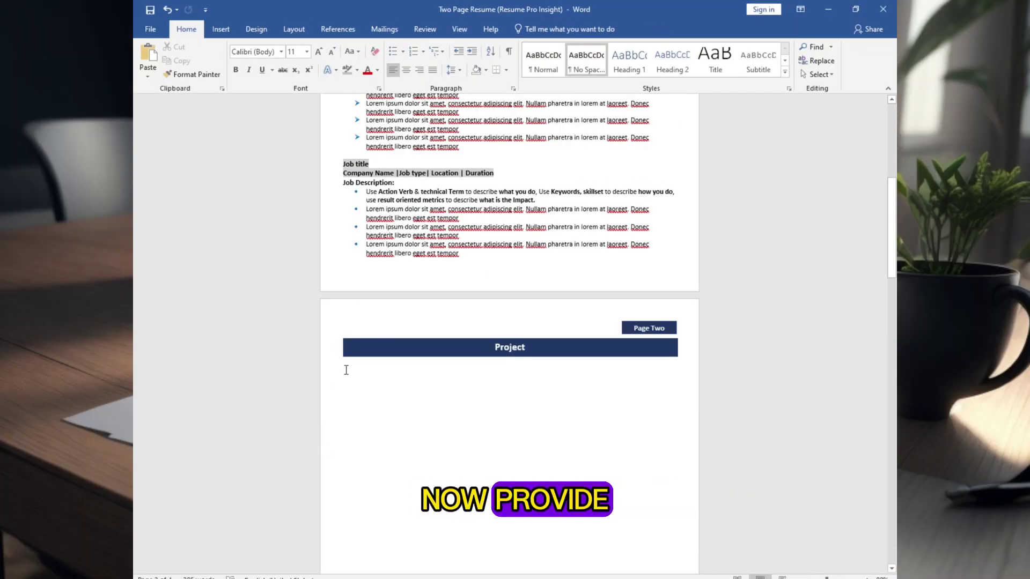
key("ctrl+v")
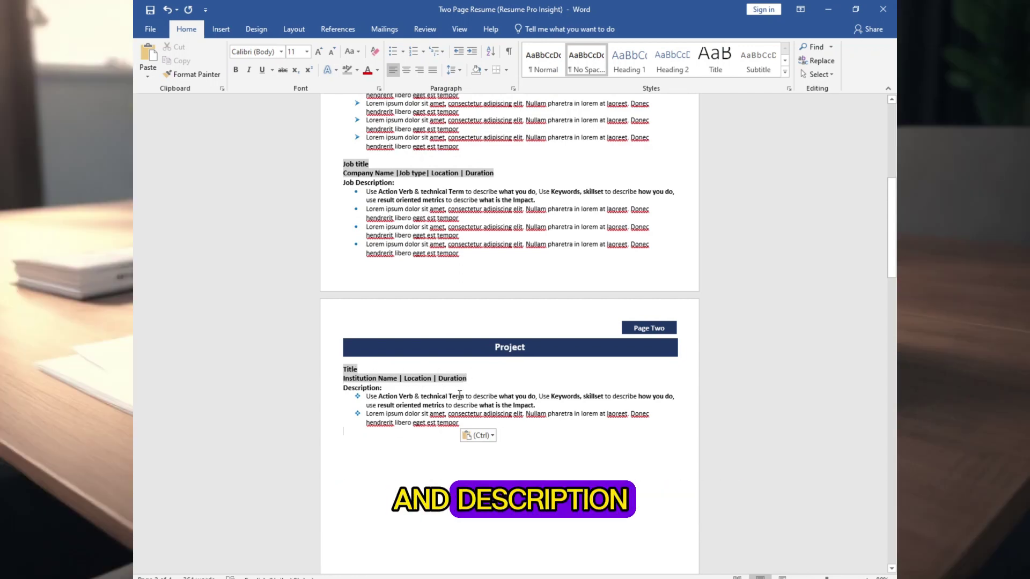
key("ctrl+shift+Up")
key("ctrl+shift+Up")
key("ctrl+shift+Up")
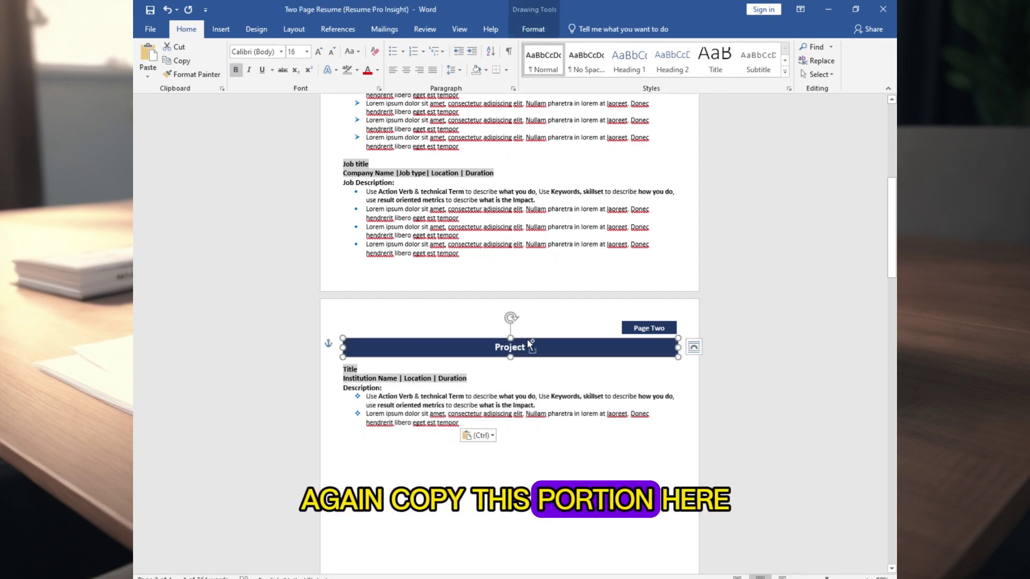
Step: Add a Training banner with its placeholder entry, then a further banner to become Education
key("ctrl+c")
scroll(354, 415, "down", 1)
left_click(354, 416)
key("ctrl+v")
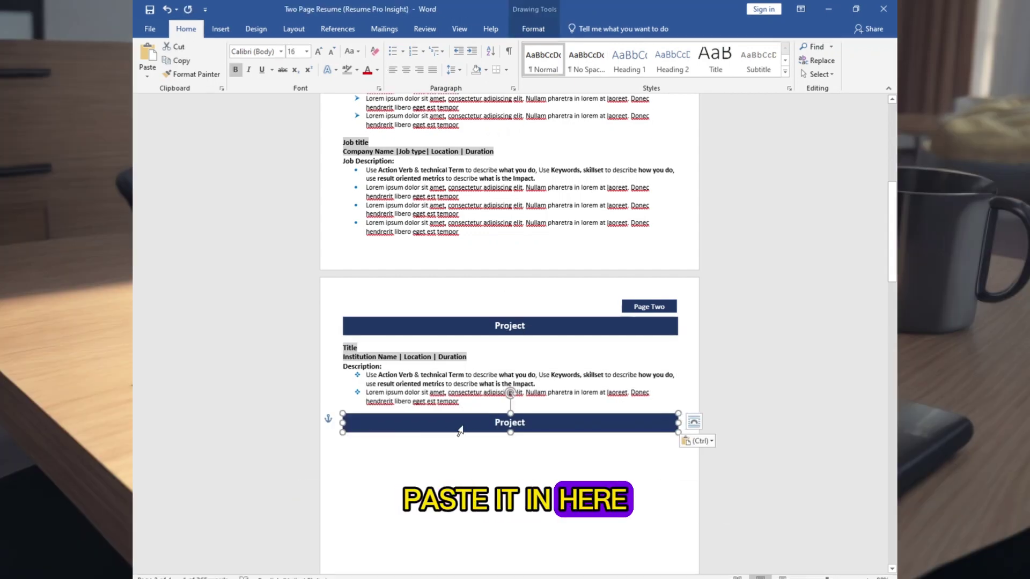
left_click(348, 438)
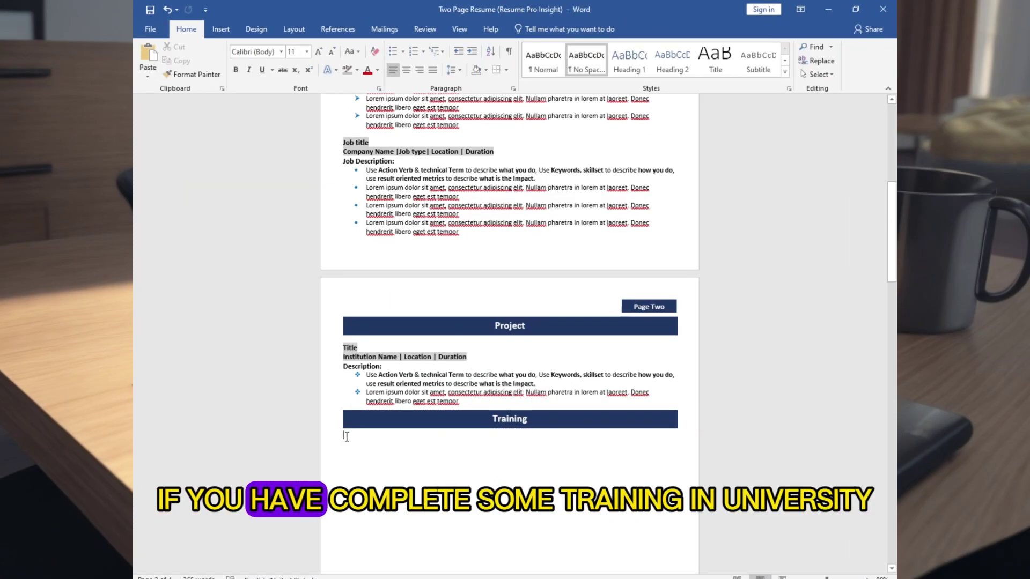
key("ctrl+v")
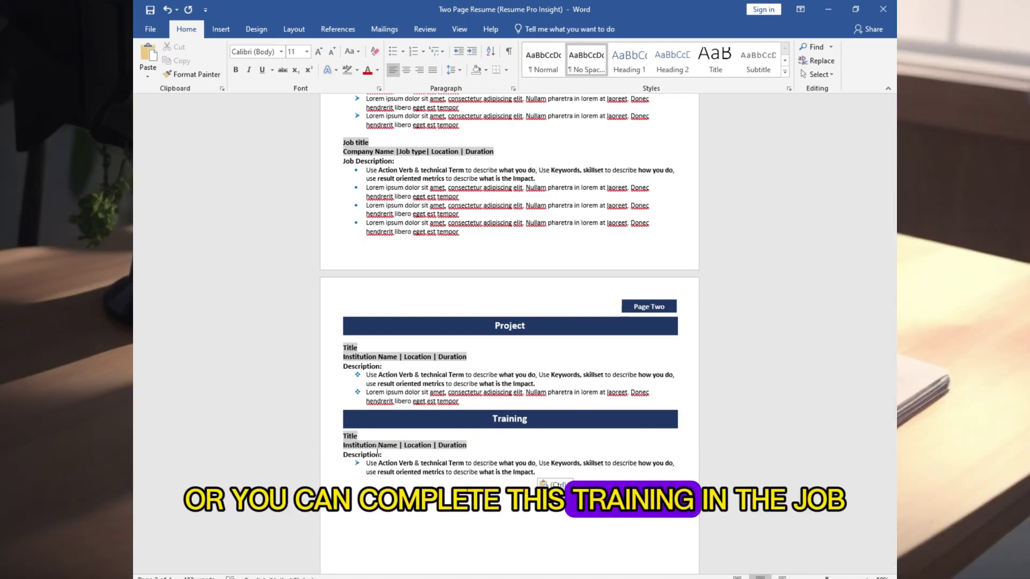
scroll(407, 429, "down", 3)
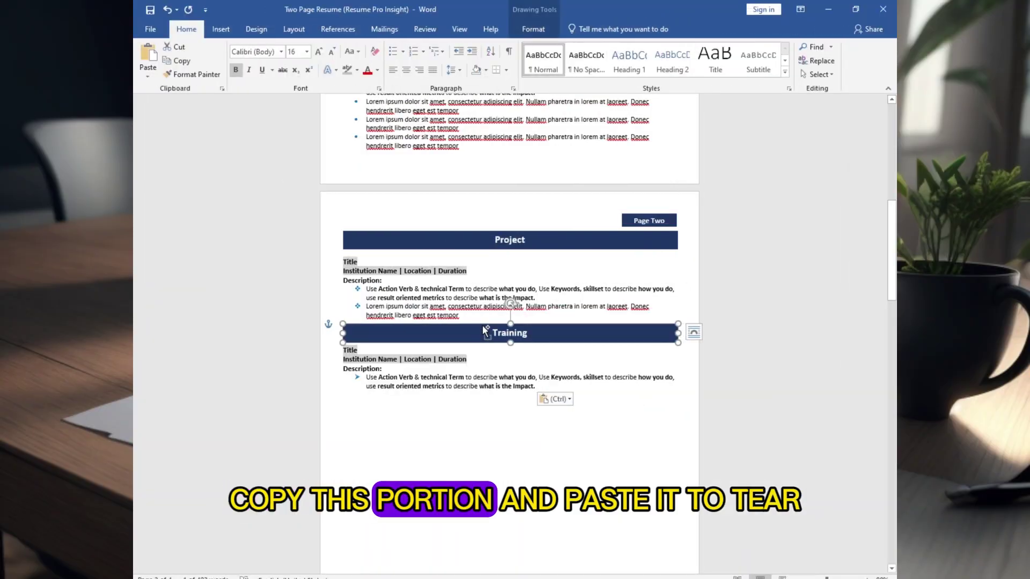
key("ctrl+v")
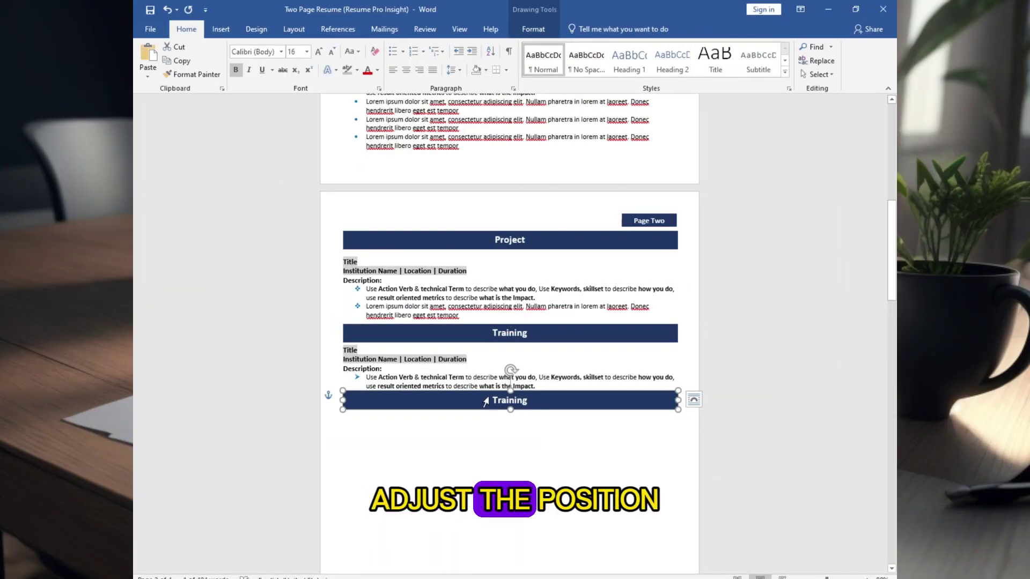
double_click(510, 401)
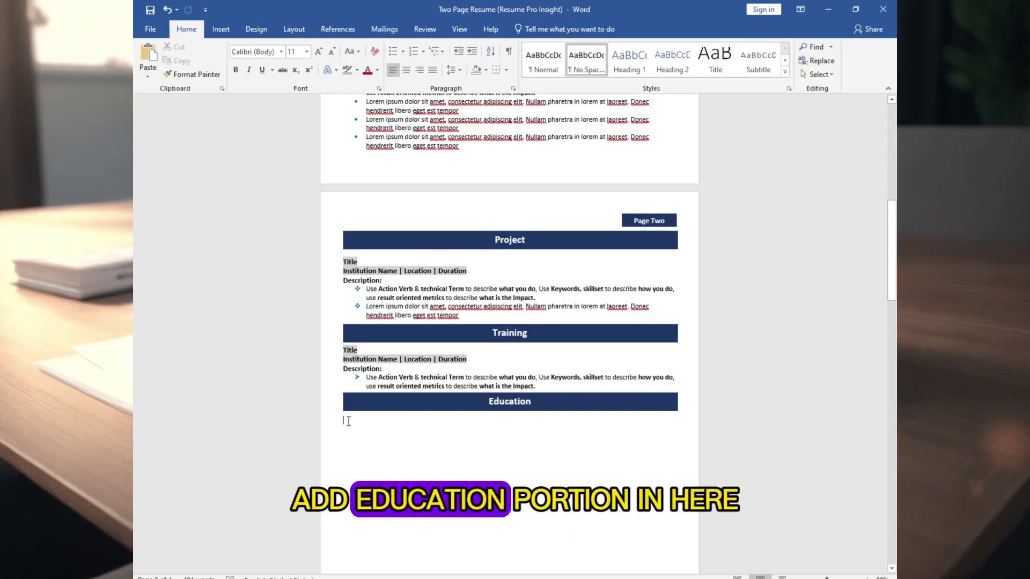
Step: Paste the university and degree lines under Education and add a Coursework banner
key("ctrl+v")
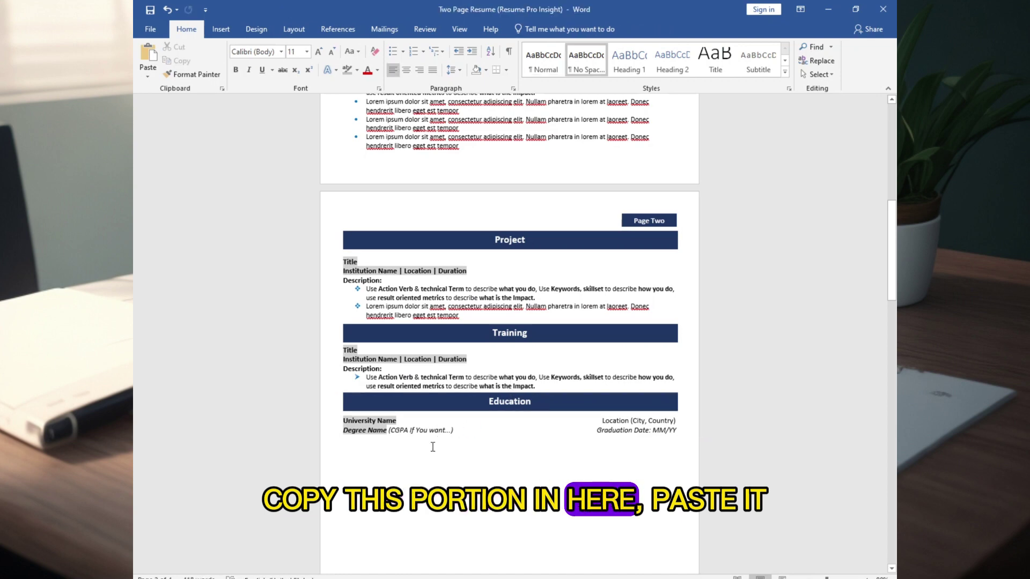
key("ctrl+v")
triple_click(562, 448)
key("ctrl+v")
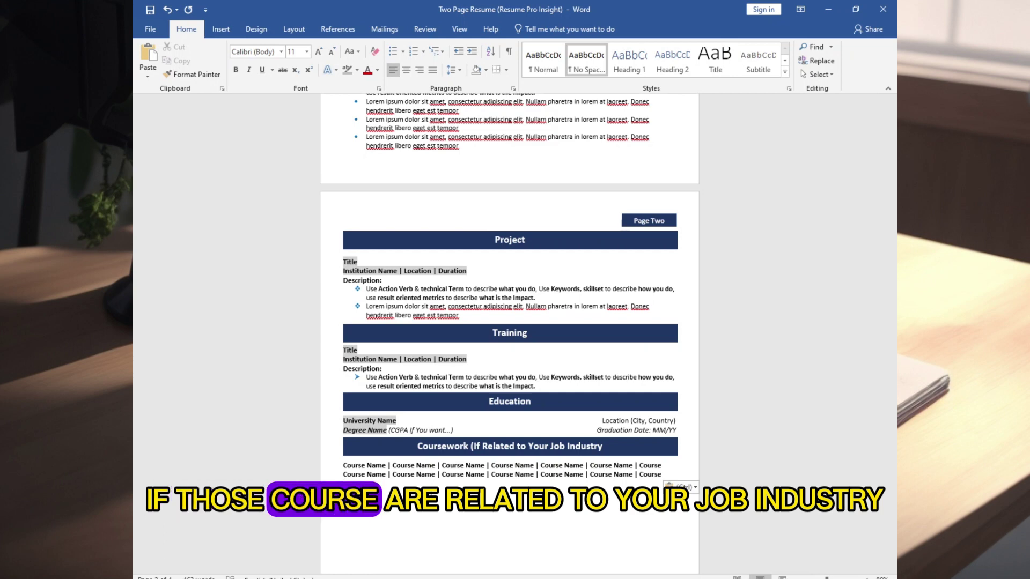
scroll(476, 354, "down", 2)
Step: Duplicate the banner as Certification/Award and add two check-mark items beneath it
left_click(476, 354)
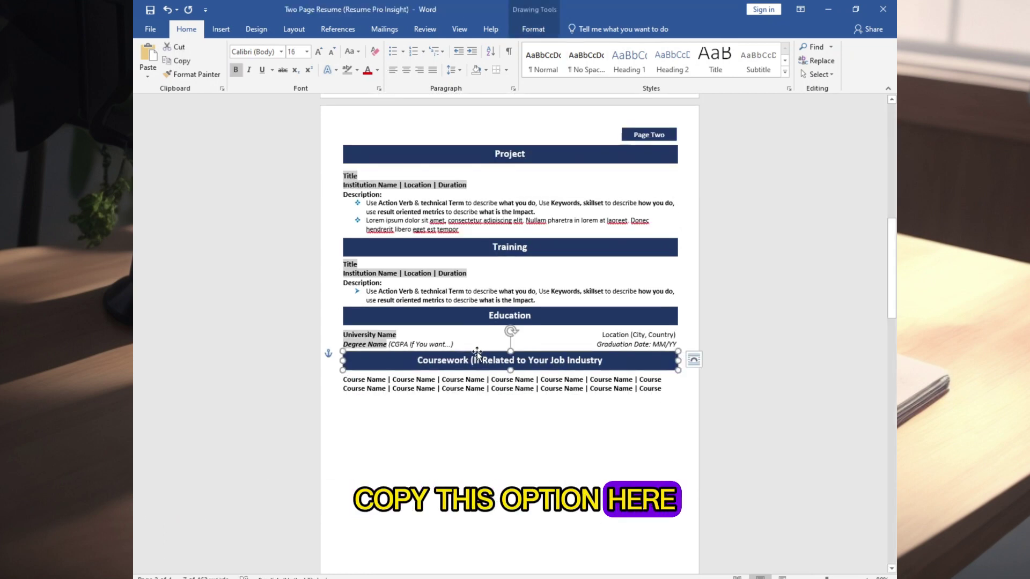
left_click_drag(477, 354, 477, 408)
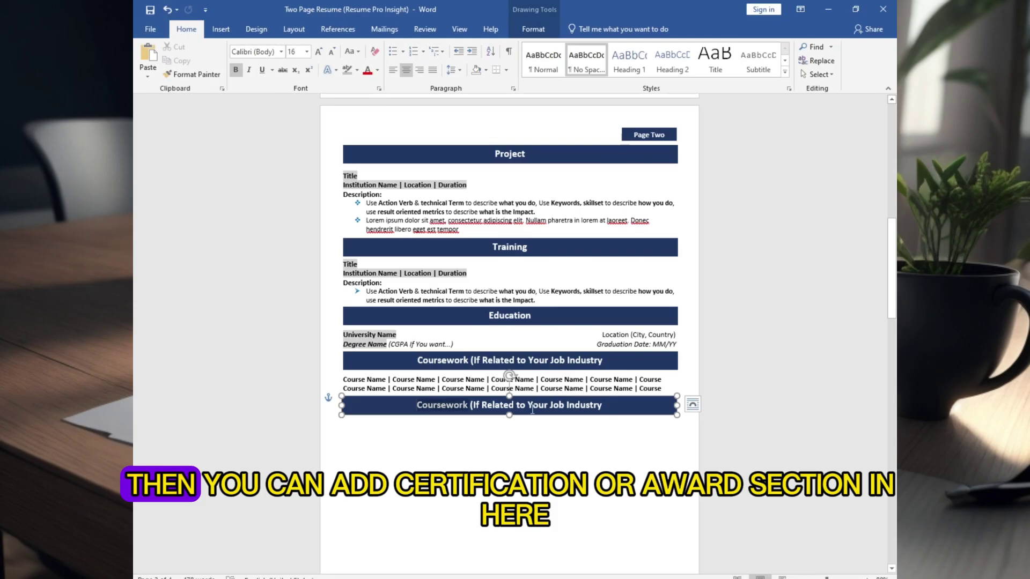
key("ctrl+v")
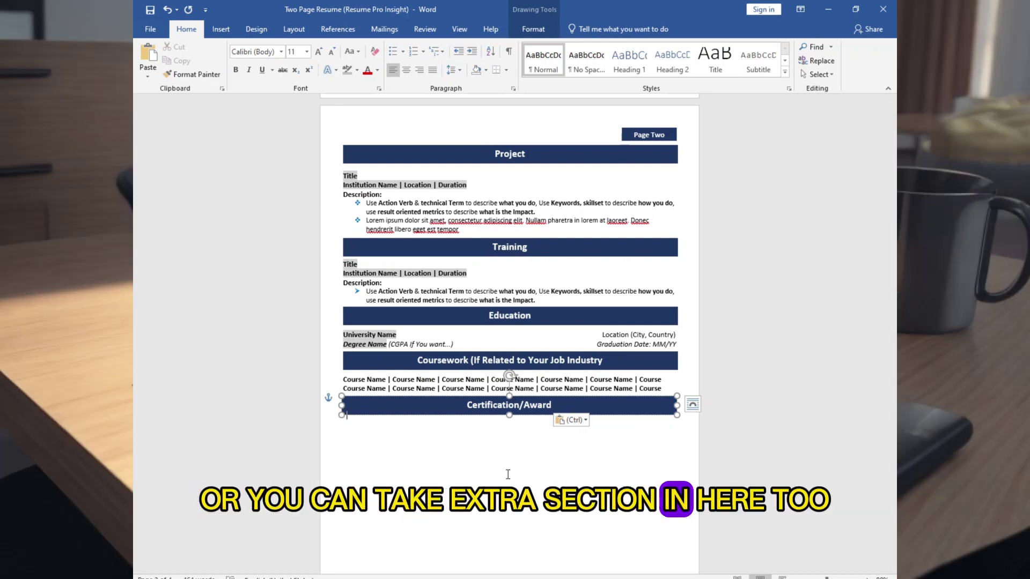
left_click(507, 474)
key("ctrl+v")
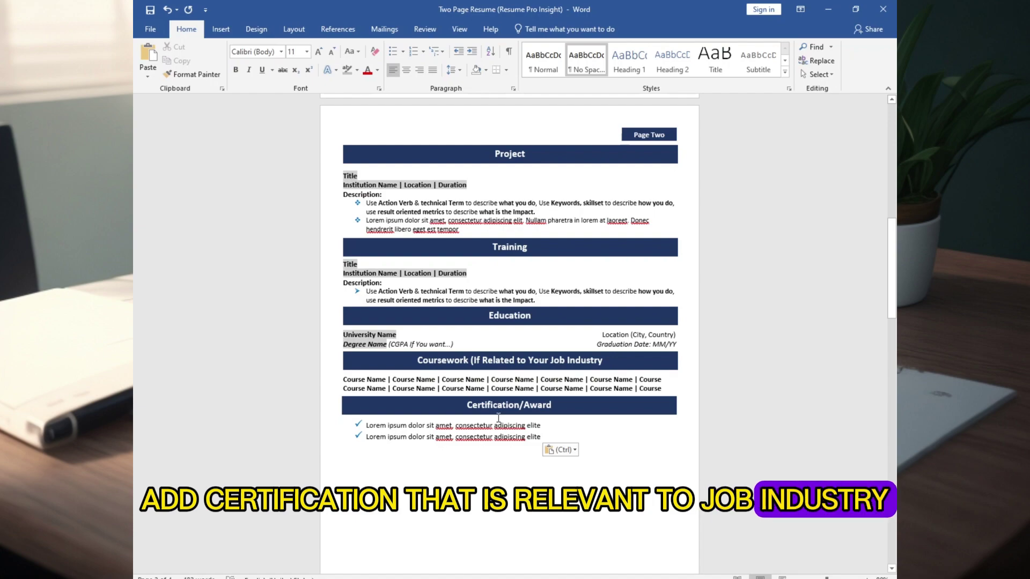
Step: Add a copy of the section banner below the Certification/Award check-mark items
left_click(498, 412)
key("ctrl+c")
key("ctrl+v")
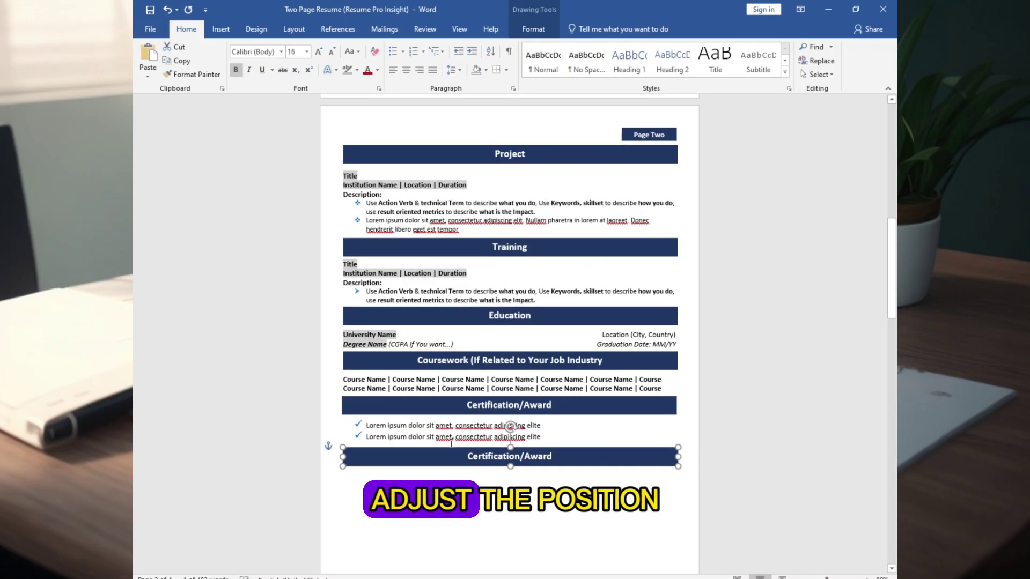
key("Up")
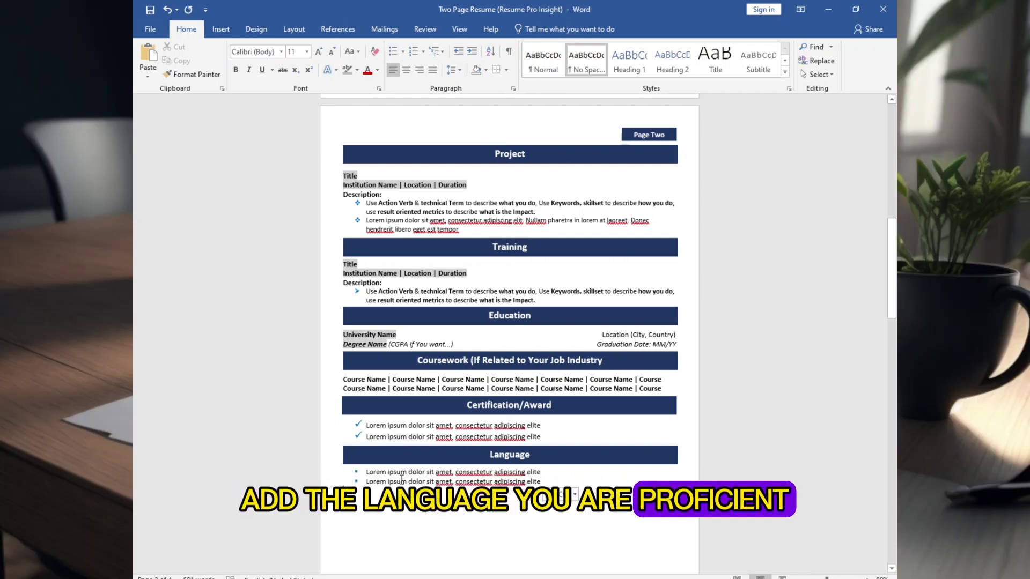
Step: Add a Hobbies/Volunteer Work header below Language with three diamond-bulleted lines
left_click(545, 452)
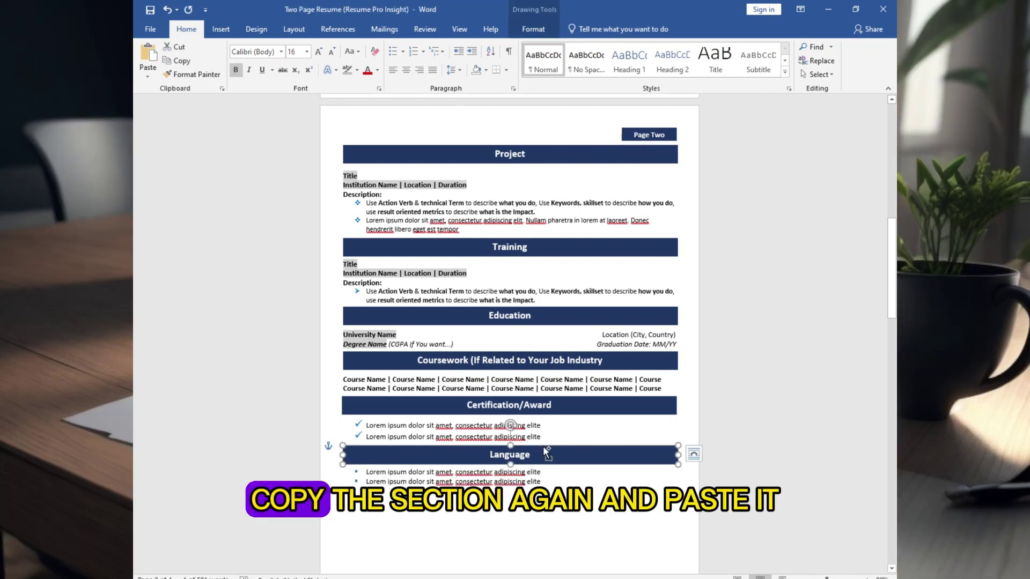
key("ctrl+c")
key("ctrl+v")
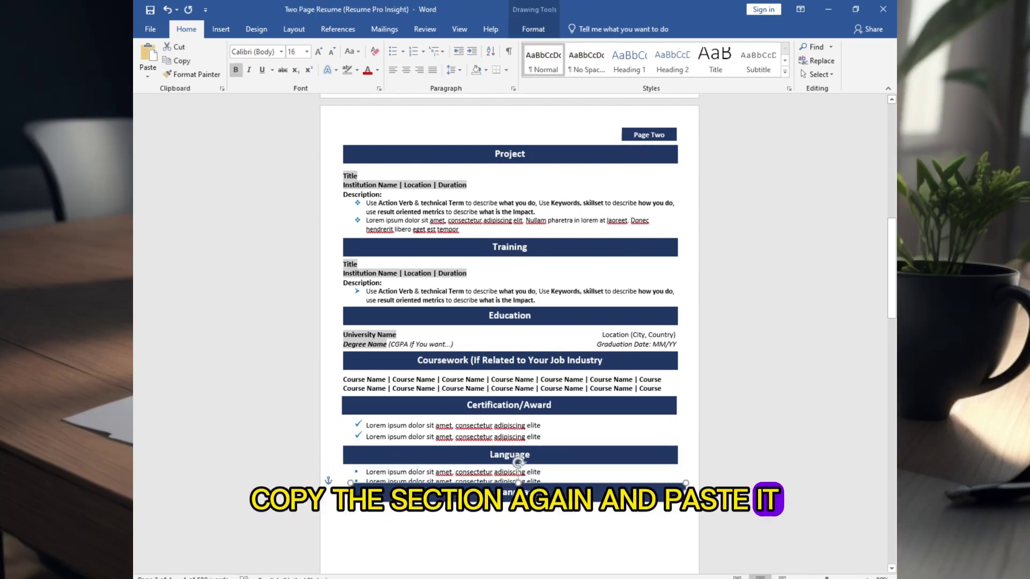
left_click_drag(517, 462, 514, 472)
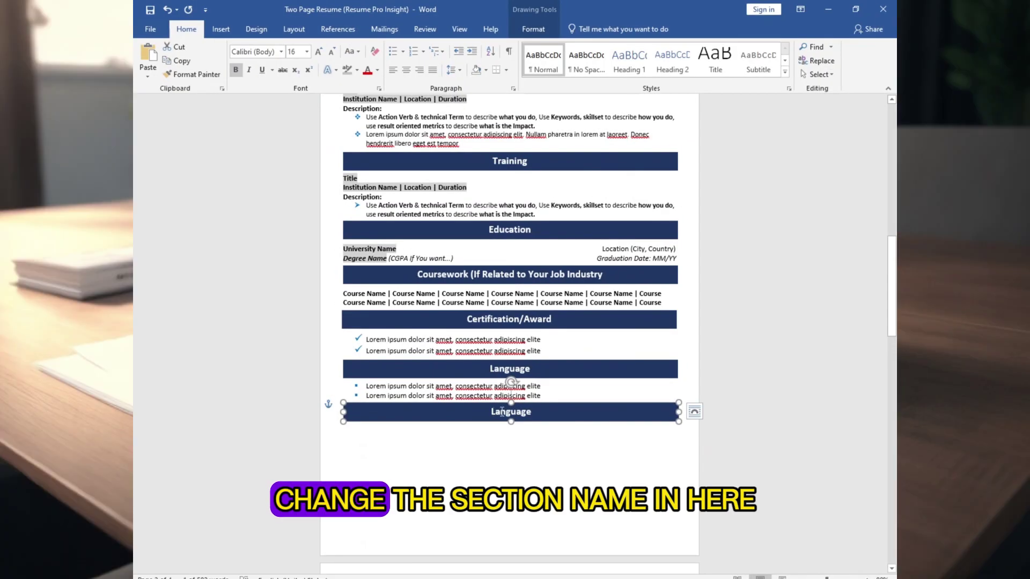
left_click(540, 417)
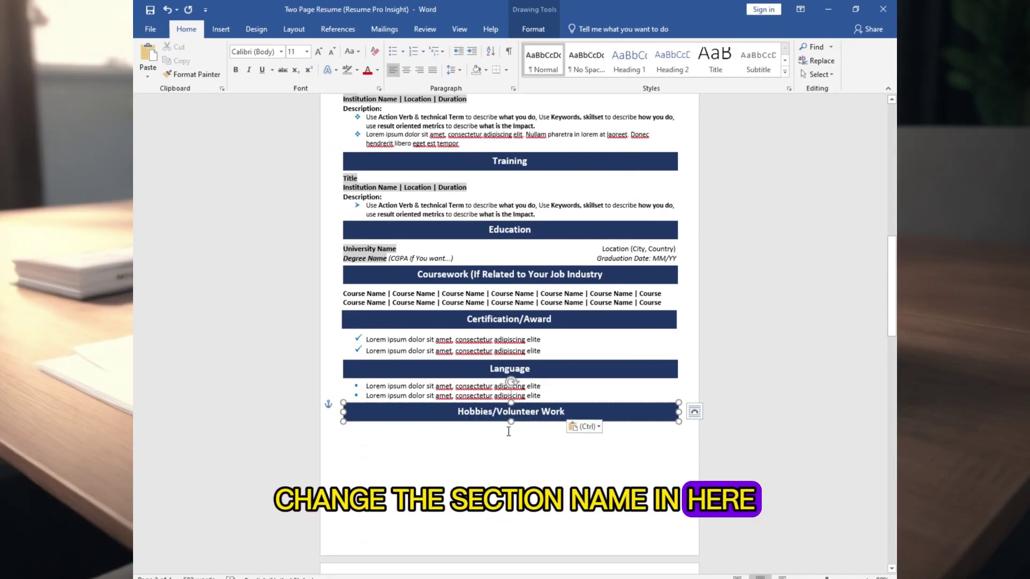
left_click(346, 426)
key("ctrl+v")
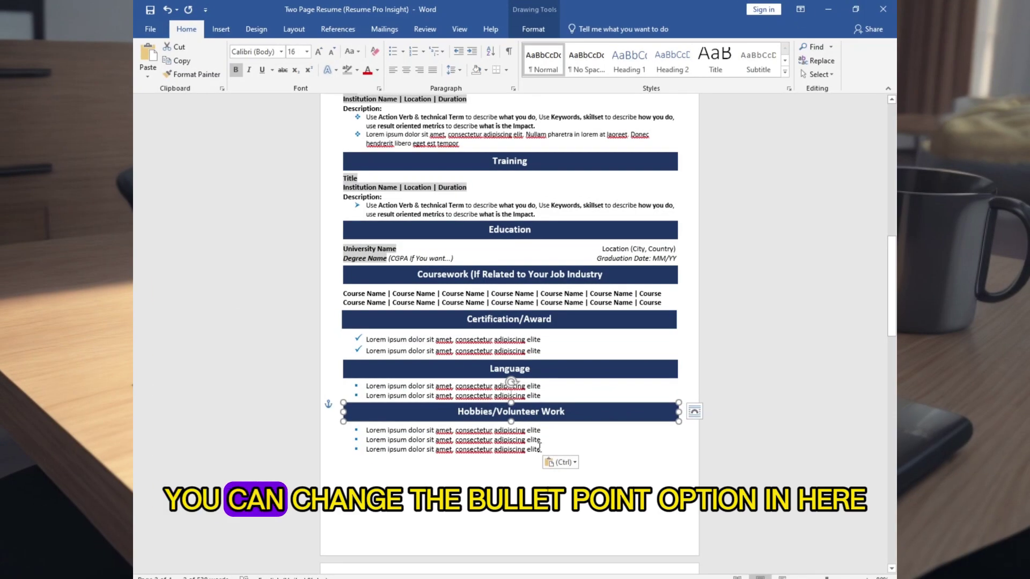
left_click_drag(366, 430, 541, 450)
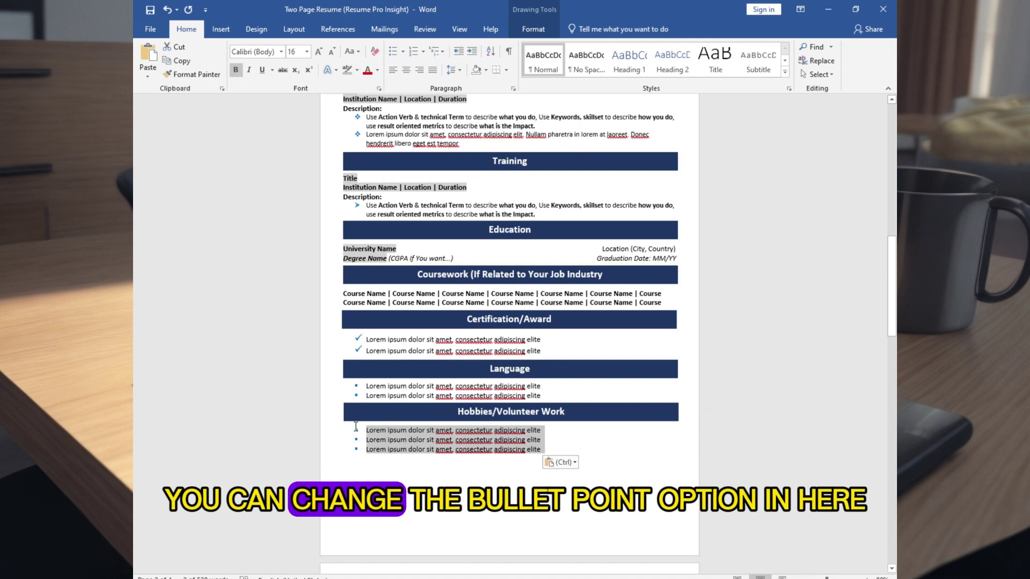
left_click(403, 51)
left_click(398, 86)
Step: Add an 'Others' section header below the Hobbies bullets
left_click(577, 412)
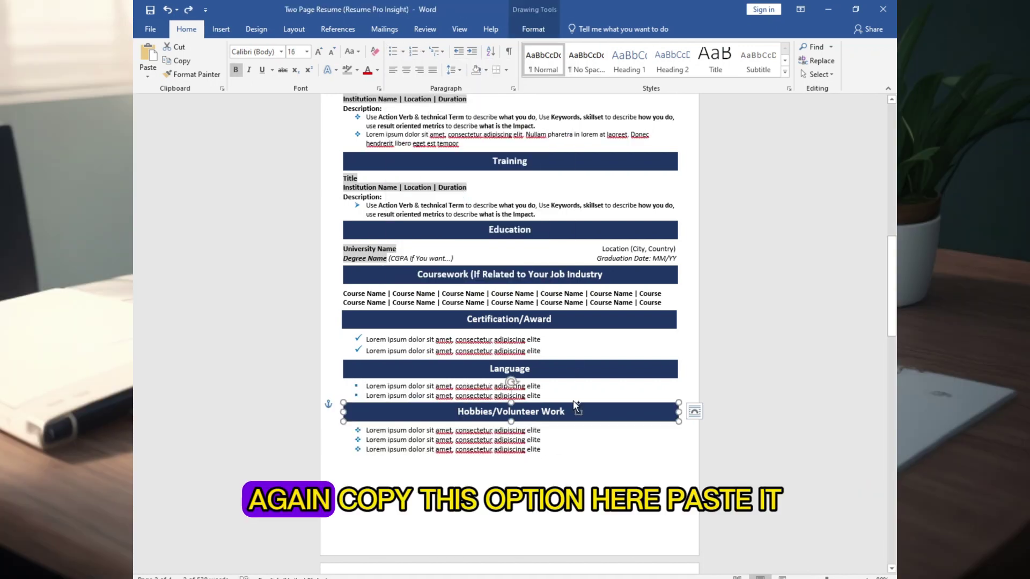
left_click(451, 465)
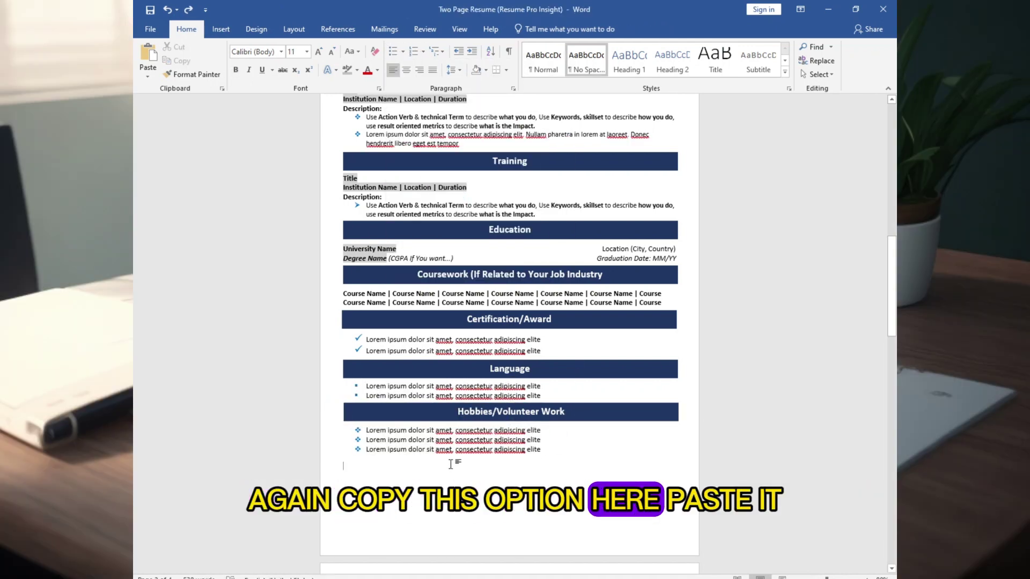
key("ctrl+v")
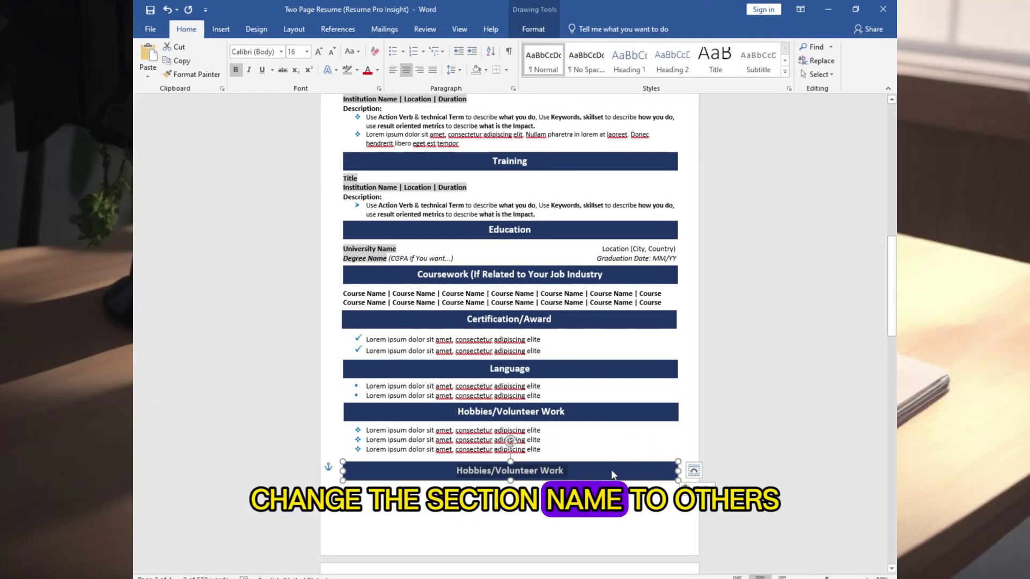
type("Others")
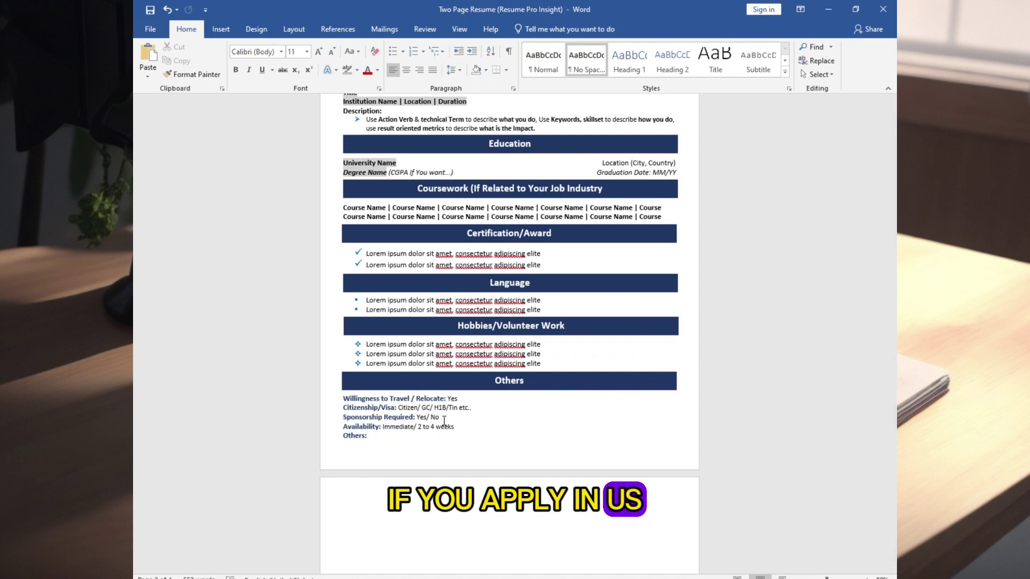
left_click(444, 420)
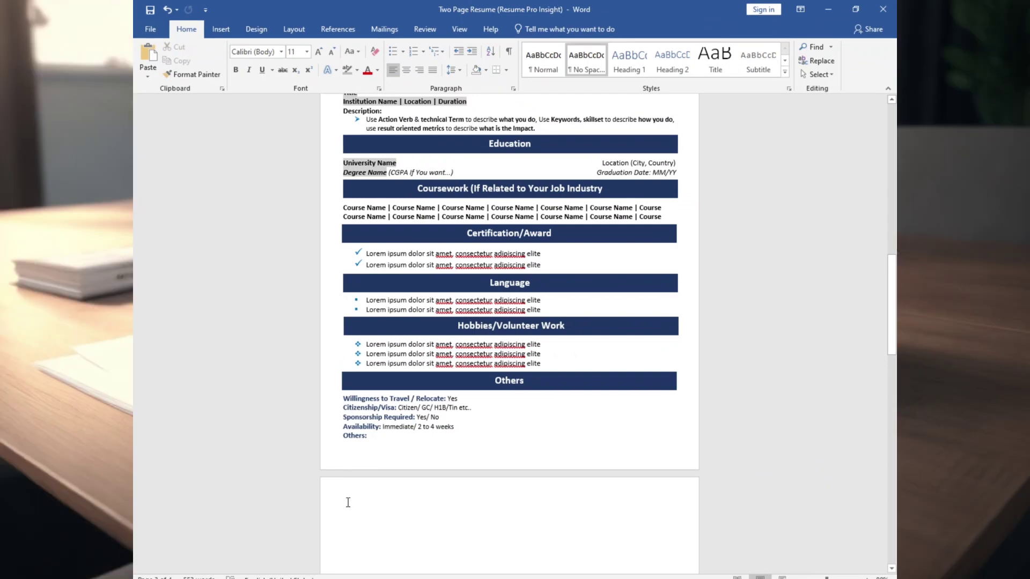
Step: Delete the leftover empty paragraphs after Others so the resume fits two pages
left_click_drag(347, 503, 348, 571)
scroll(510, 332, "up", 10)
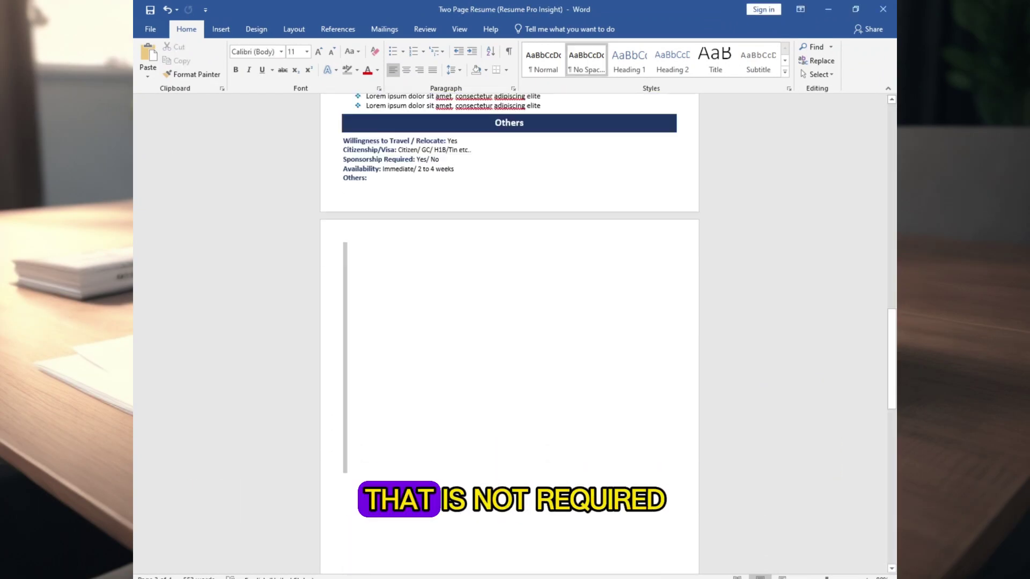
scroll(509, 332, "down", 12)
key("Delete")
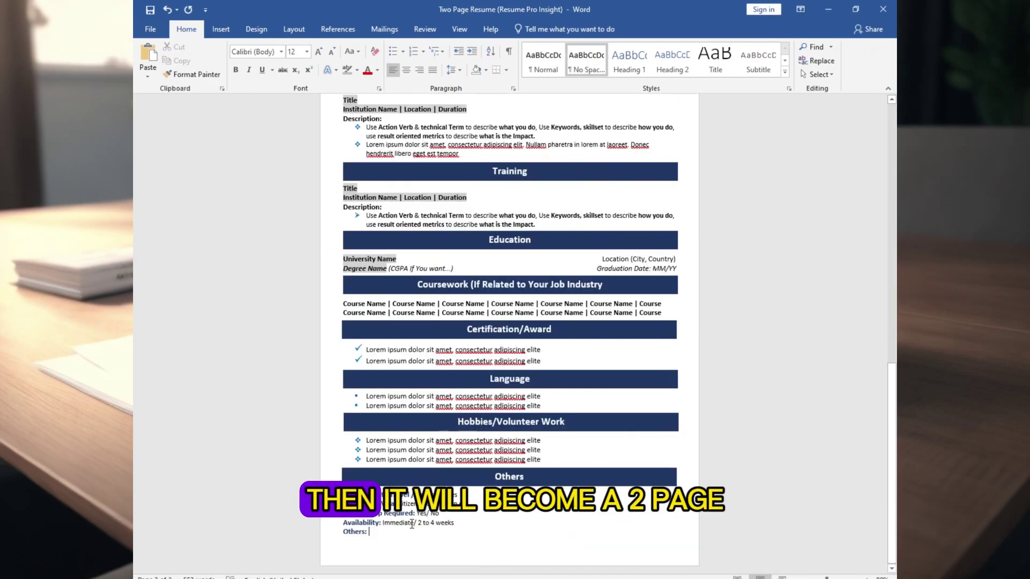
scroll(510, 332, "up", 10)
scroll(286, 274, "up", 5)
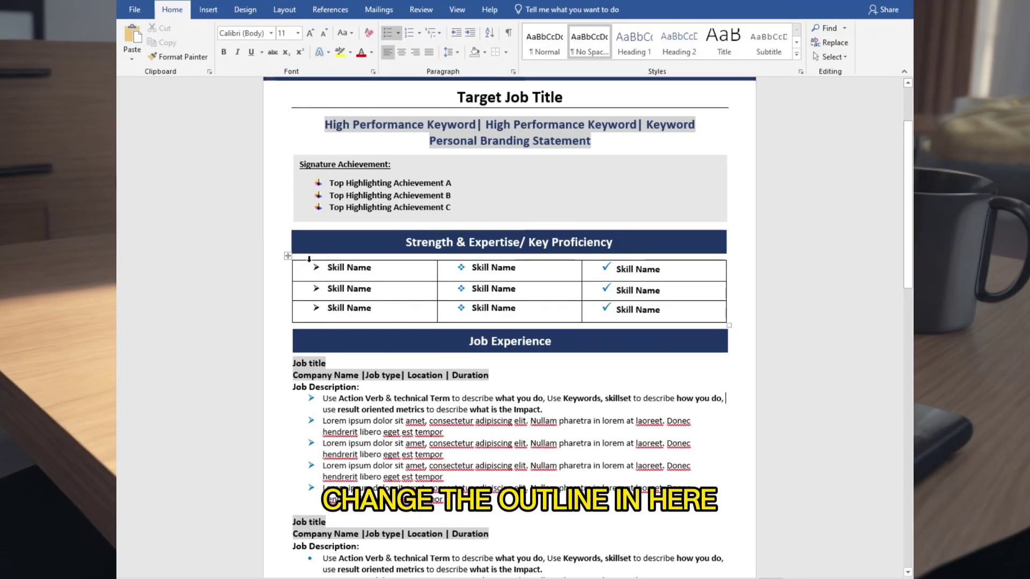
Step: Set the whole skills table to No Border and view the File info page
left_click(309, 259)
left_click(287, 256)
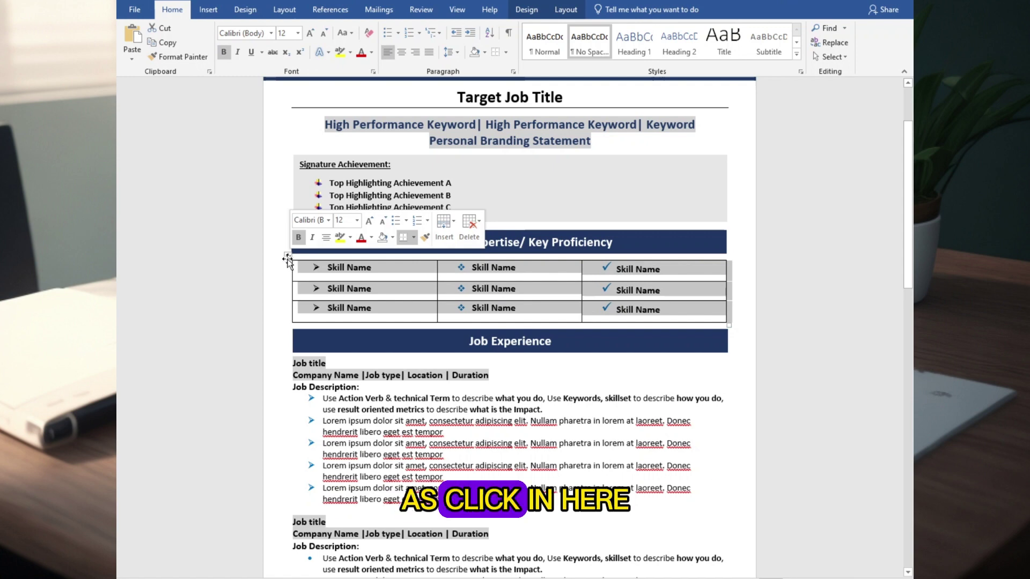
left_click(505, 52)
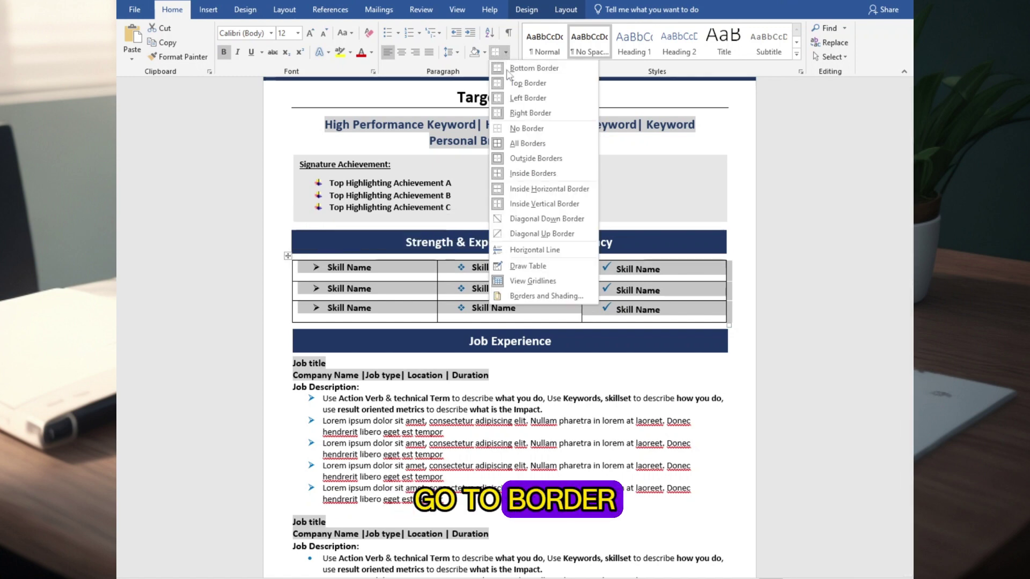
left_click(525, 133)
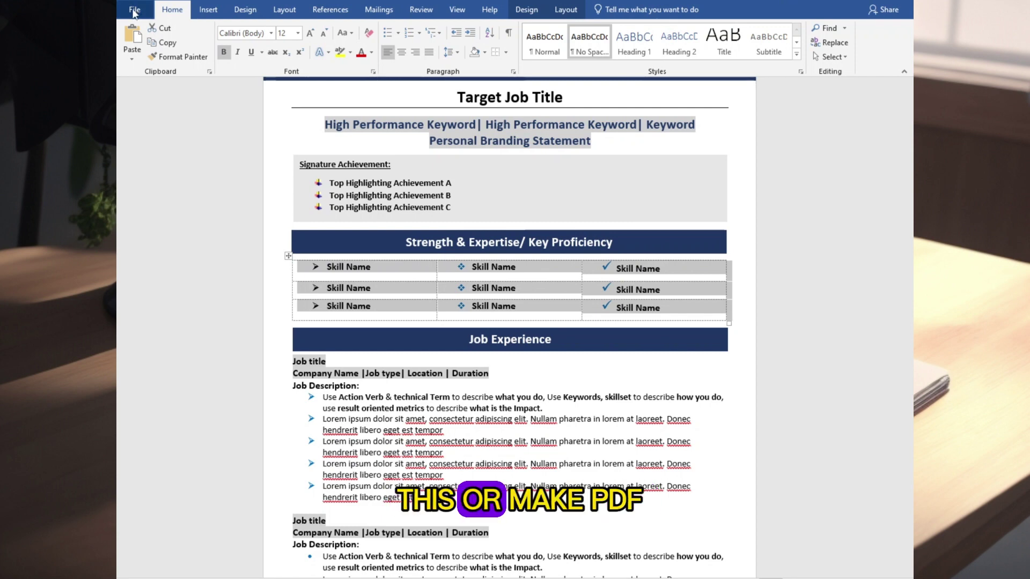
left_click(134, 11)
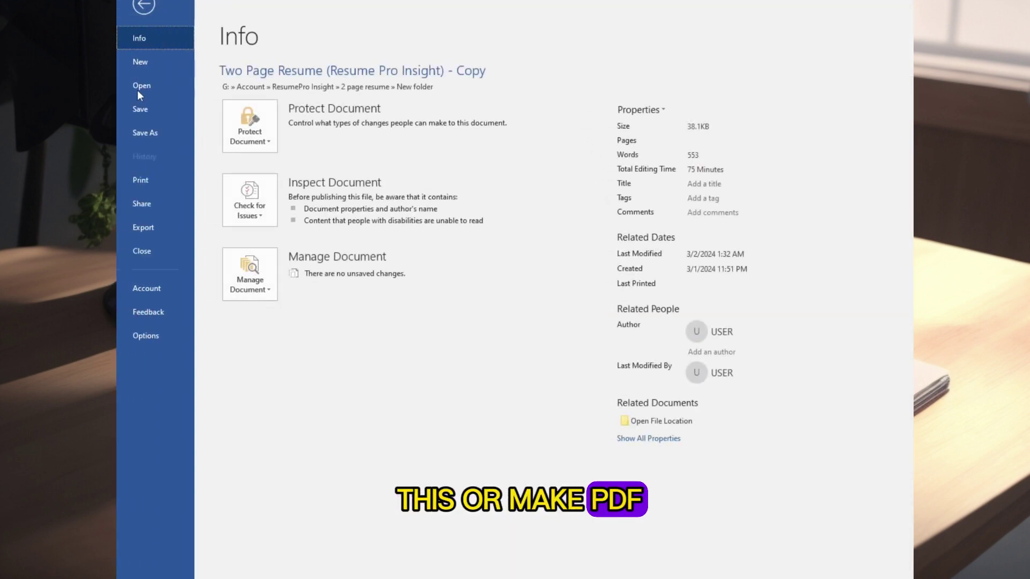
Step: Check the print preview of the two-page resume, then return to the document
left_click(150, 185)
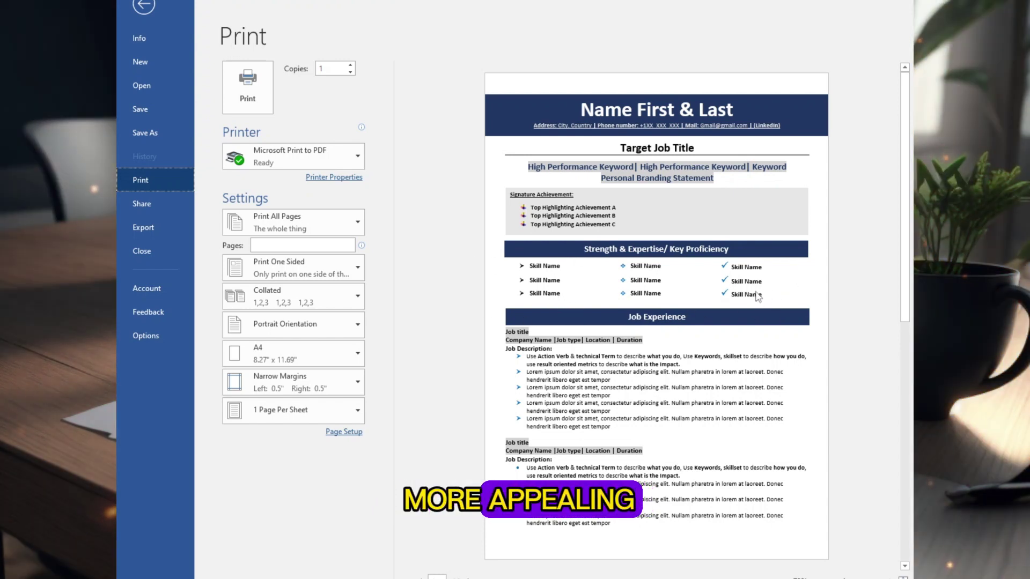
left_click(144, 5)
scroll(523, 277, "up", 3)
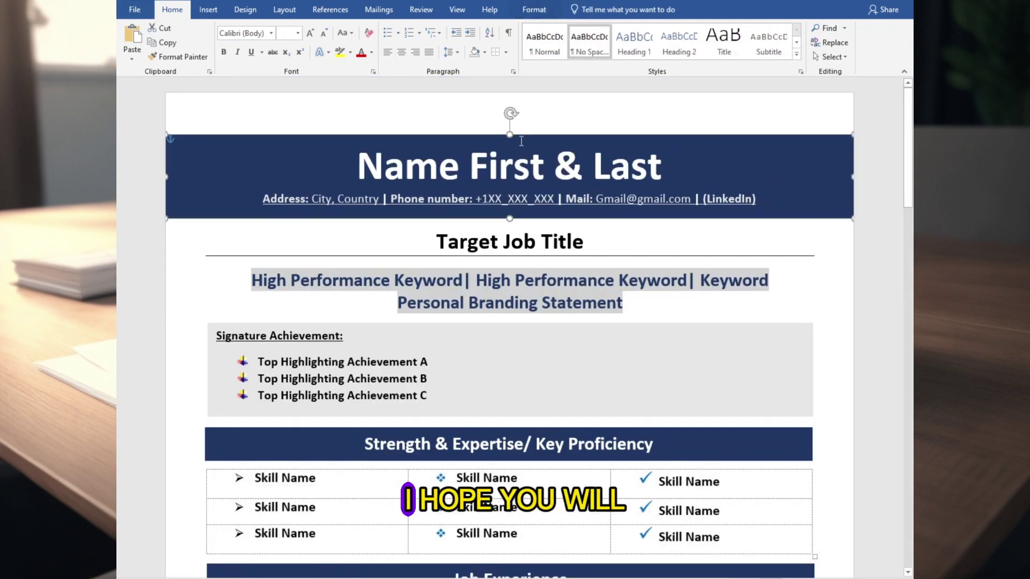
scroll(523, 276, "down", 3)
Step: Review the document and bring up Export's Create PDF/XPS Document option
scroll(523, 276, "down", 5)
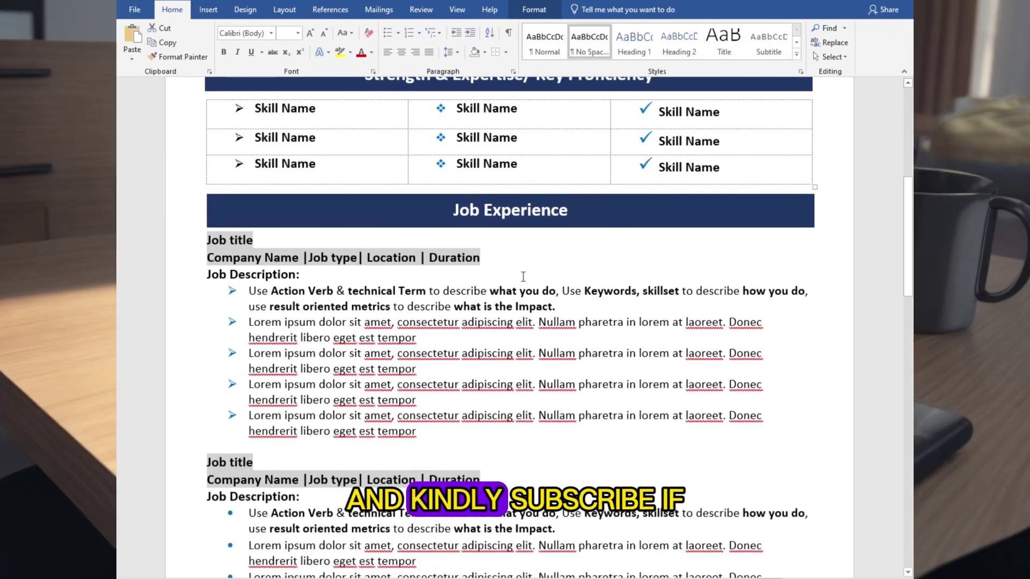
scroll(523, 277, "down", 5)
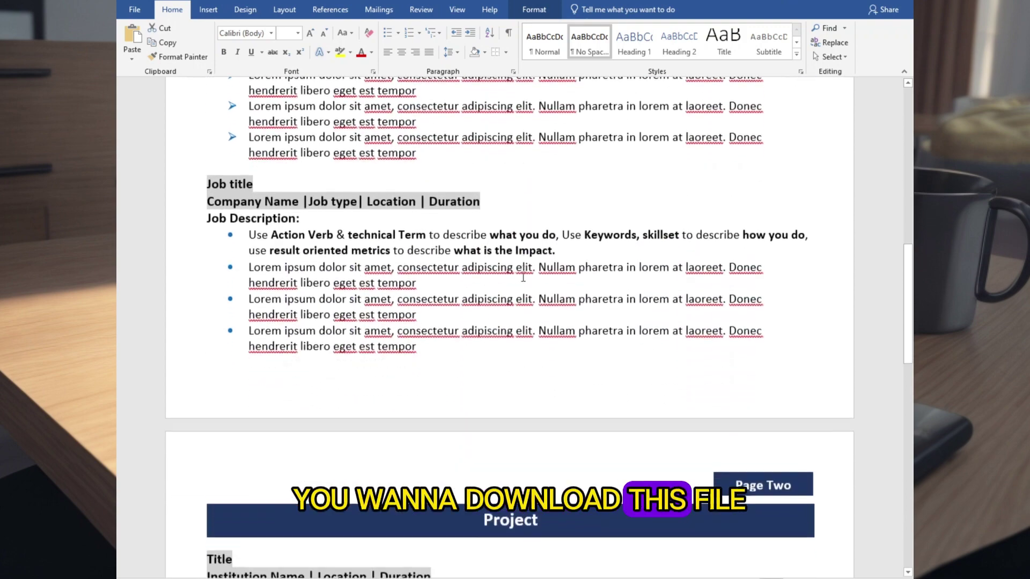
scroll(523, 277, "down", 9)
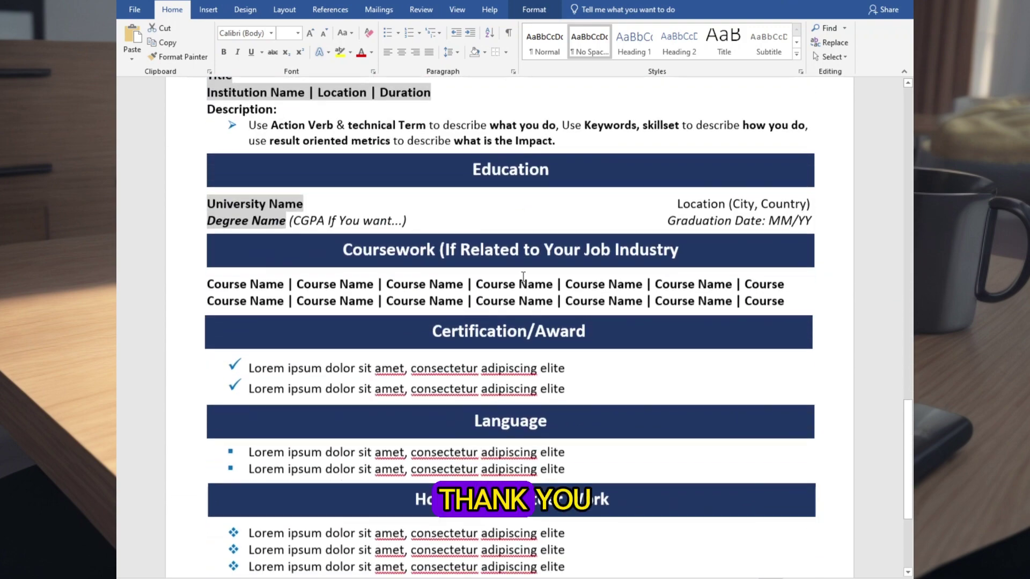
scroll(523, 277, "down", 3)
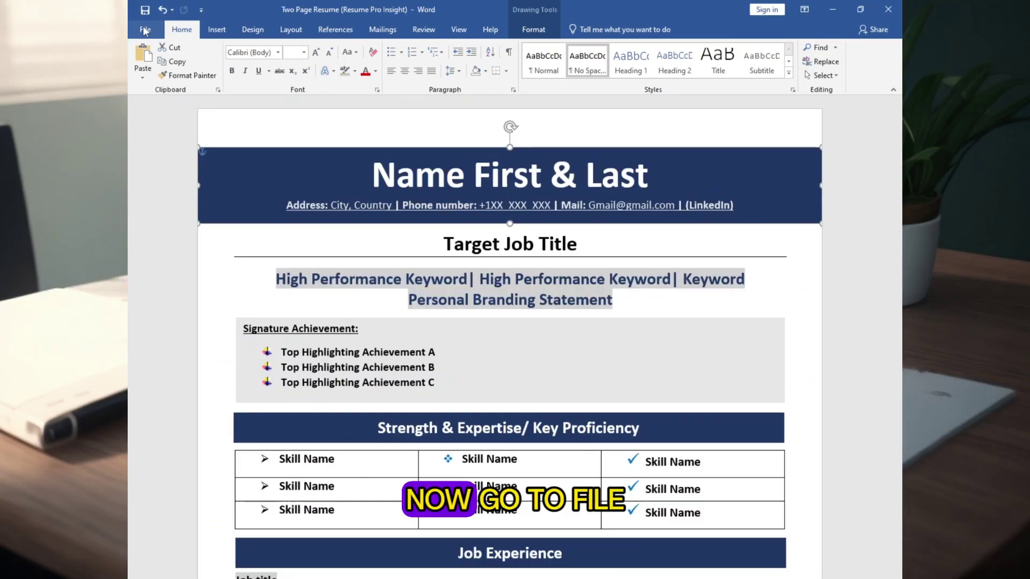
left_click(143, 30)
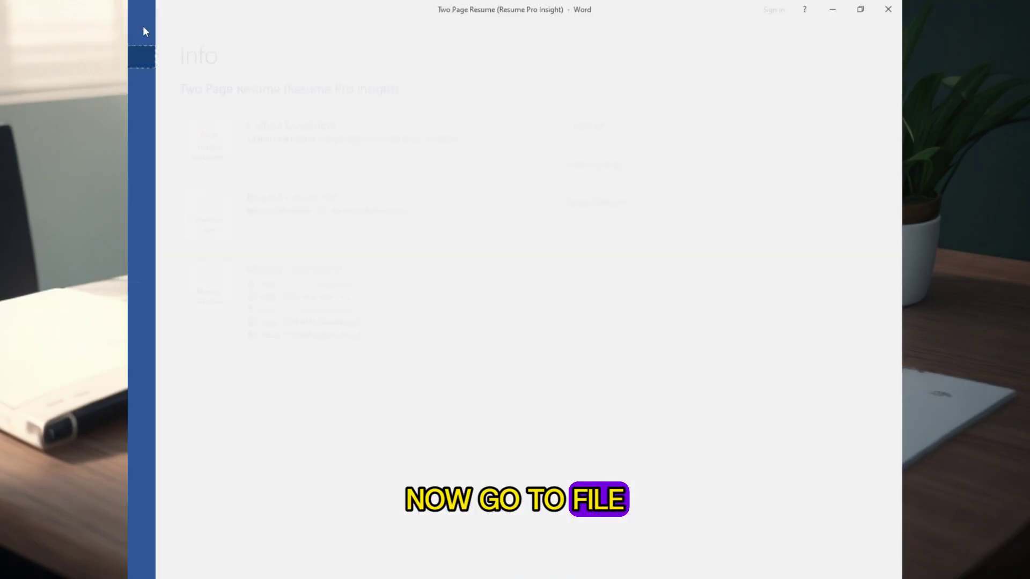
left_click(162, 240)
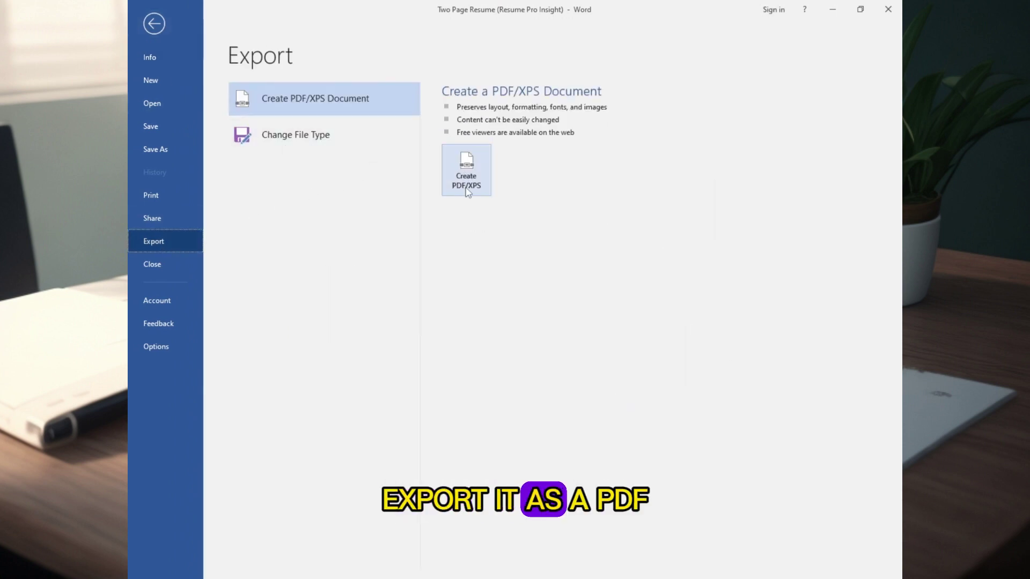